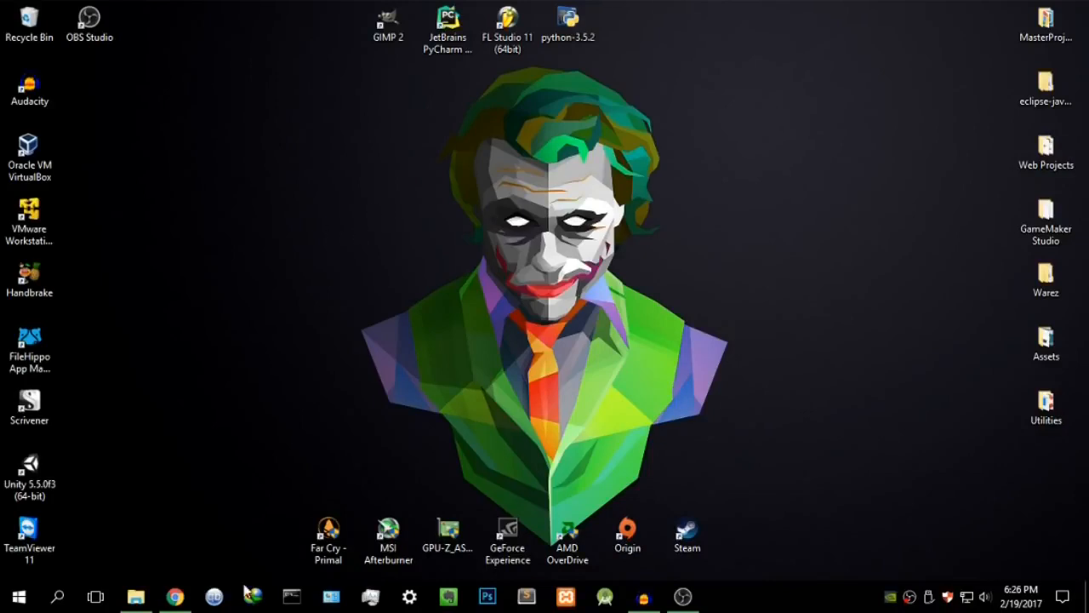
Step: Search Google for virtualbox and open the Download VirtualBox page on virtualbox.org
{"action": "left_click", "coordinate": [175, 595]}
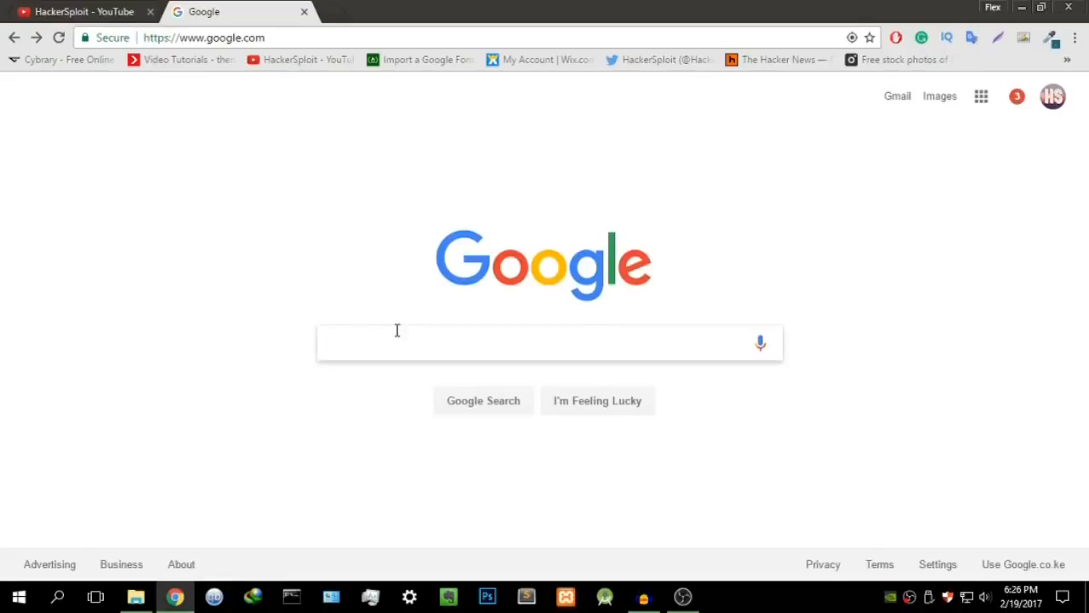
{"action": "type", "text": "virtualbox"}
{"action": "key", "text": "Return"}
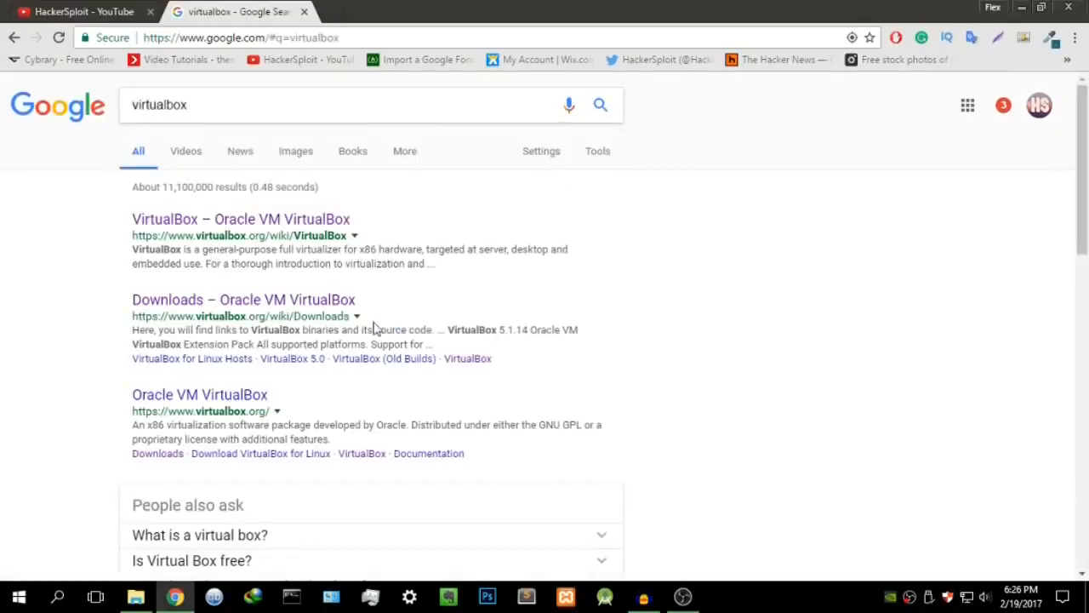
{"action": "left_click", "coordinate": [285, 219]}
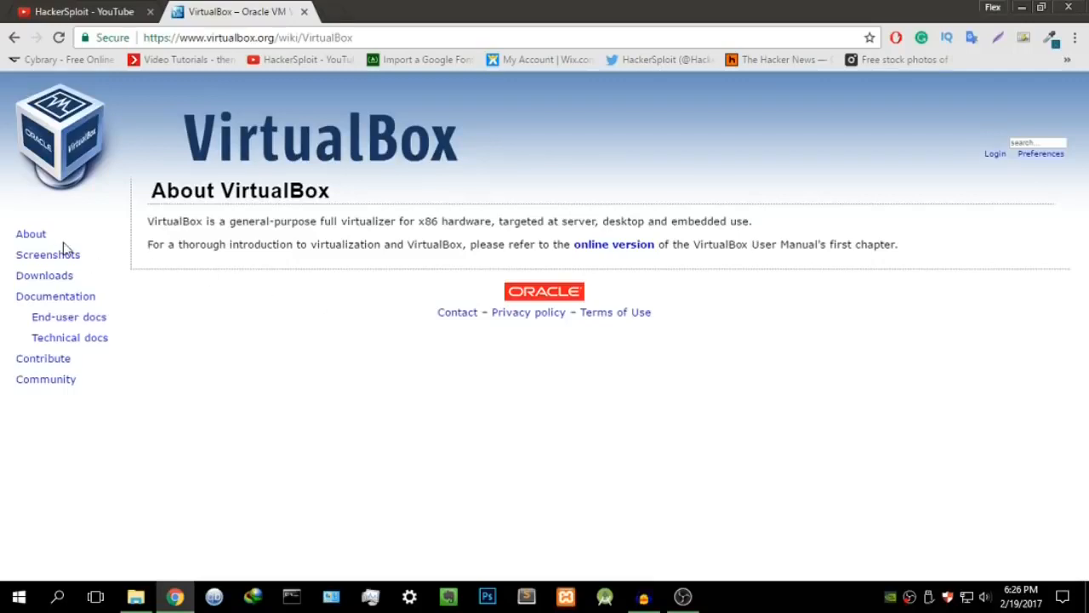
{"action": "double_click", "coordinate": [44, 278]}
{"action": "left_click", "coordinate": [45, 277]}
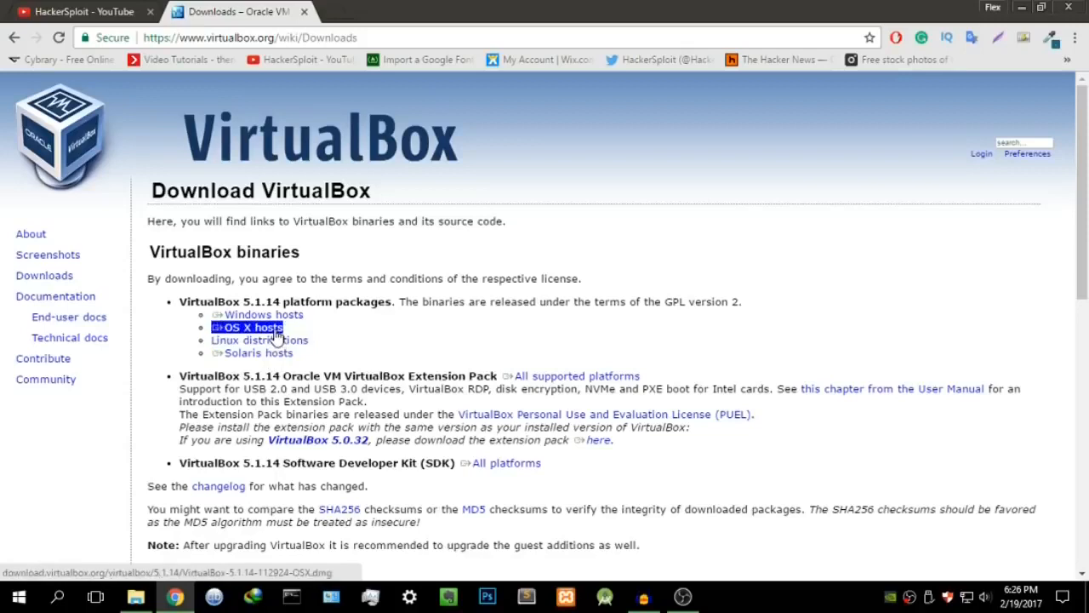
Step: Start the VirtualBox 5.1.14 Windows hosts installer download, cancel it, then minimize Chrome
{"action": "right_click", "coordinate": [272, 317]}
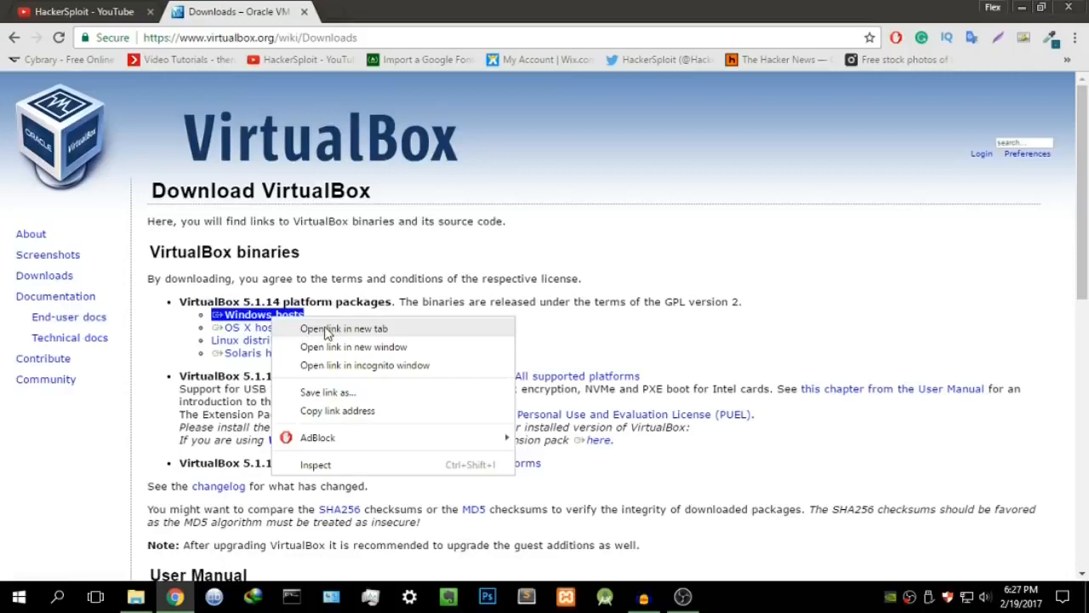
{"action": "left_click", "coordinate": [325, 330]}
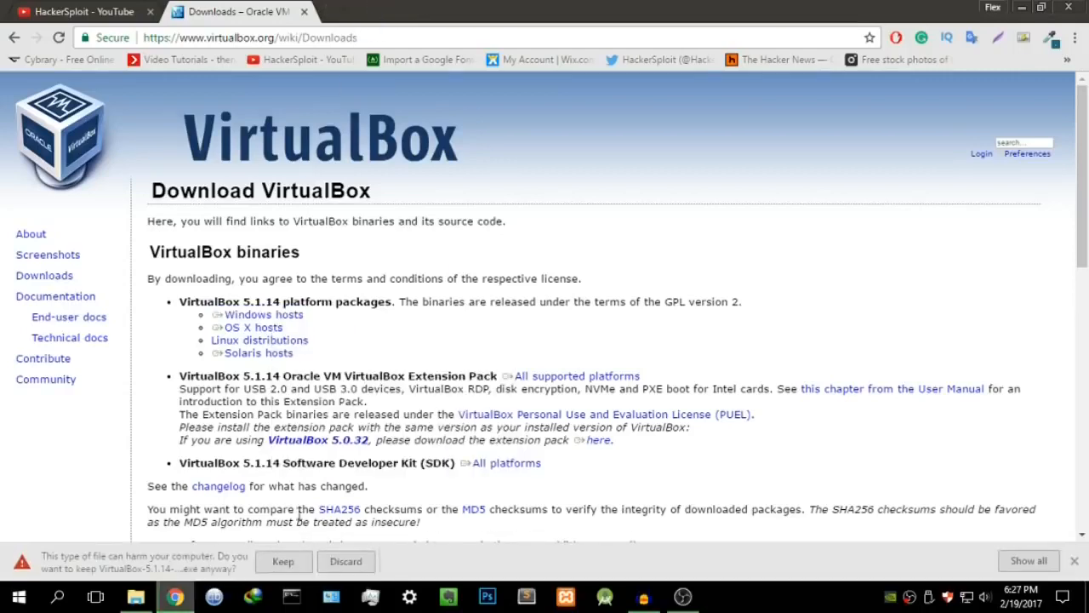
{"action": "left_click", "coordinate": [283, 562]}
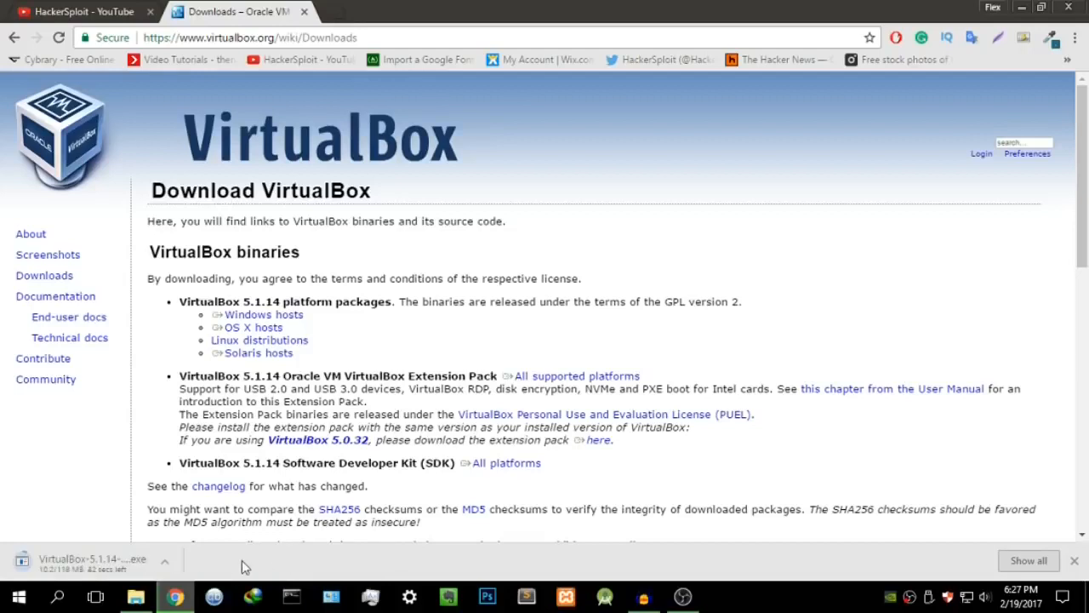
{"action": "left_click", "coordinate": [167, 562]}
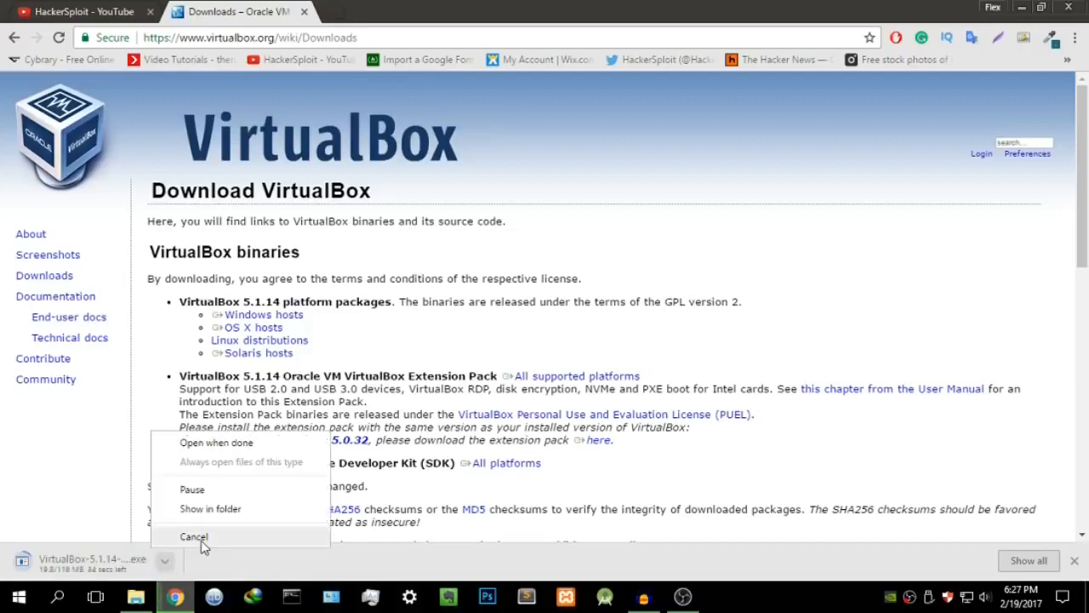
{"action": "left_click", "coordinate": [201, 543]}
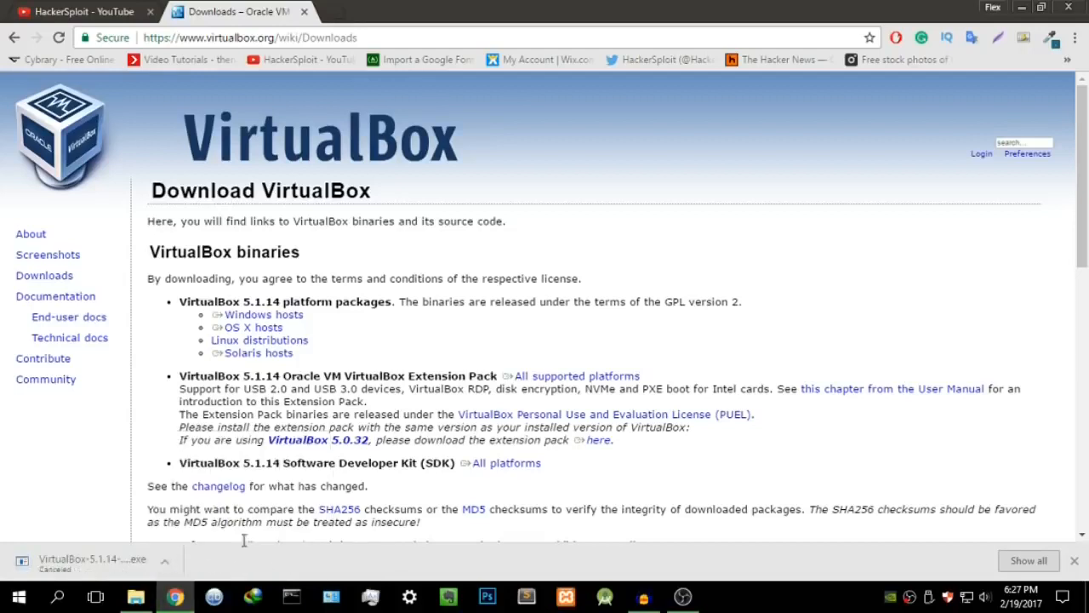
{"action": "left_click", "coordinate": [1074, 561]}
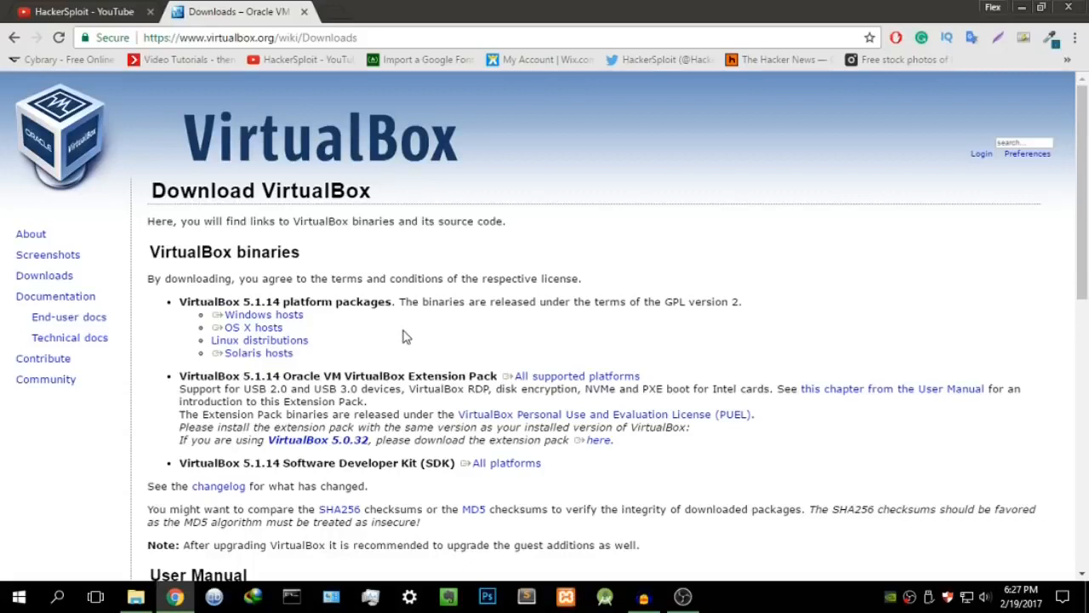
{"action": "left_click", "coordinate": [1023, 7]}
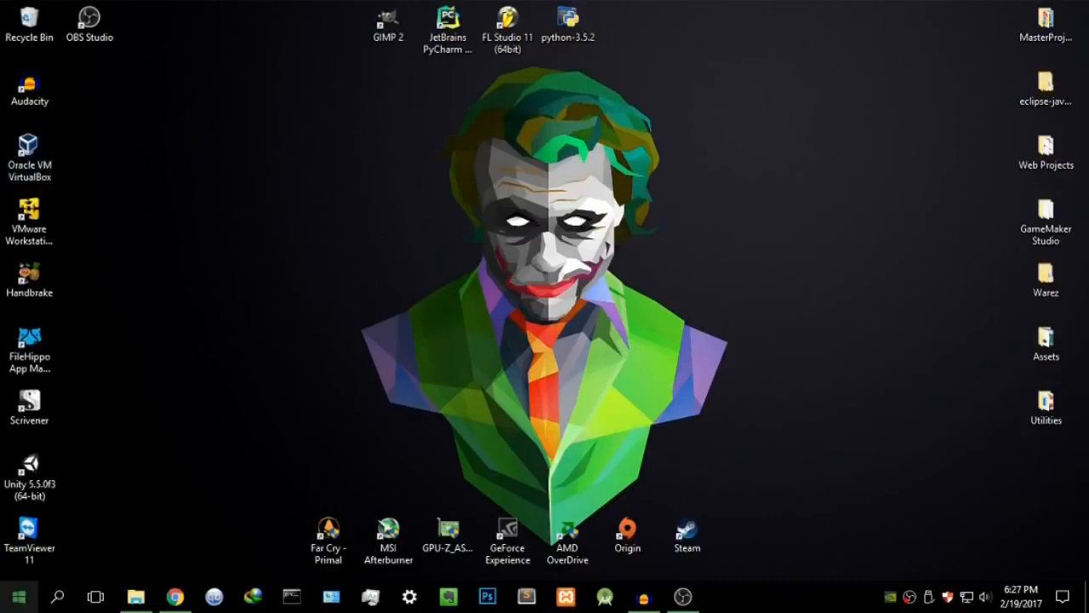
Step: Search Windows for 'virtual' and launch Oracle VM VirtualBox
{"action": "left_click", "coordinate": [72, 587]}
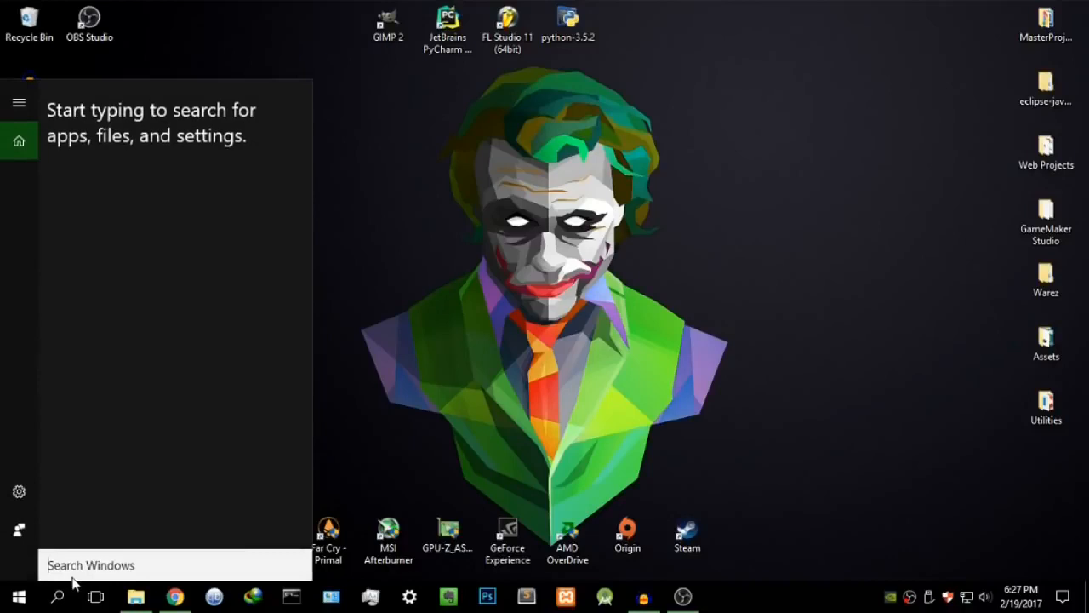
{"action": "type", "text": "virtual"}
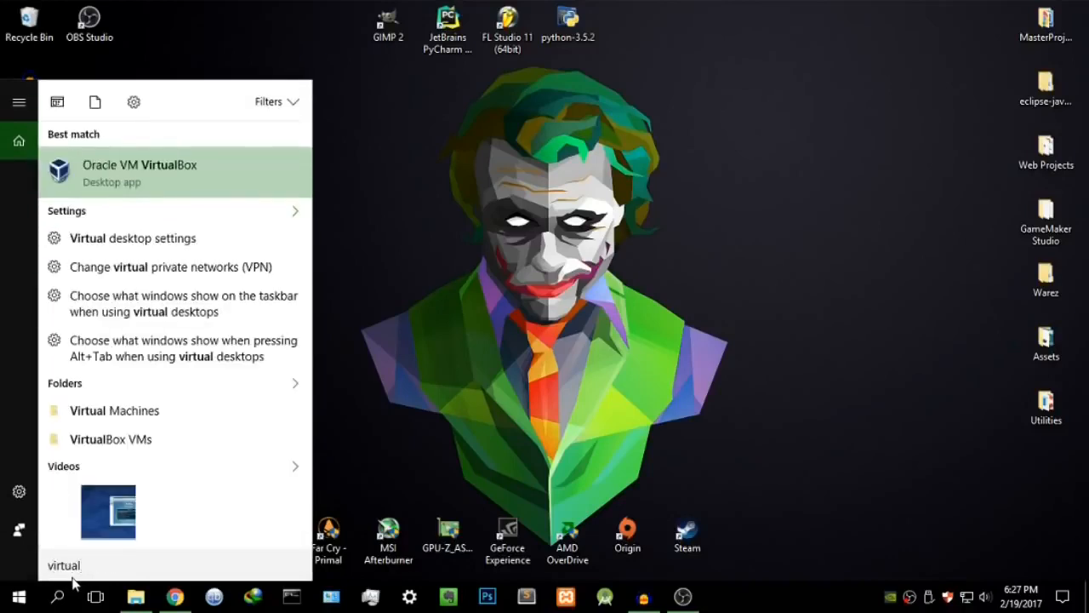
{"action": "left_click", "coordinate": [127, 171]}
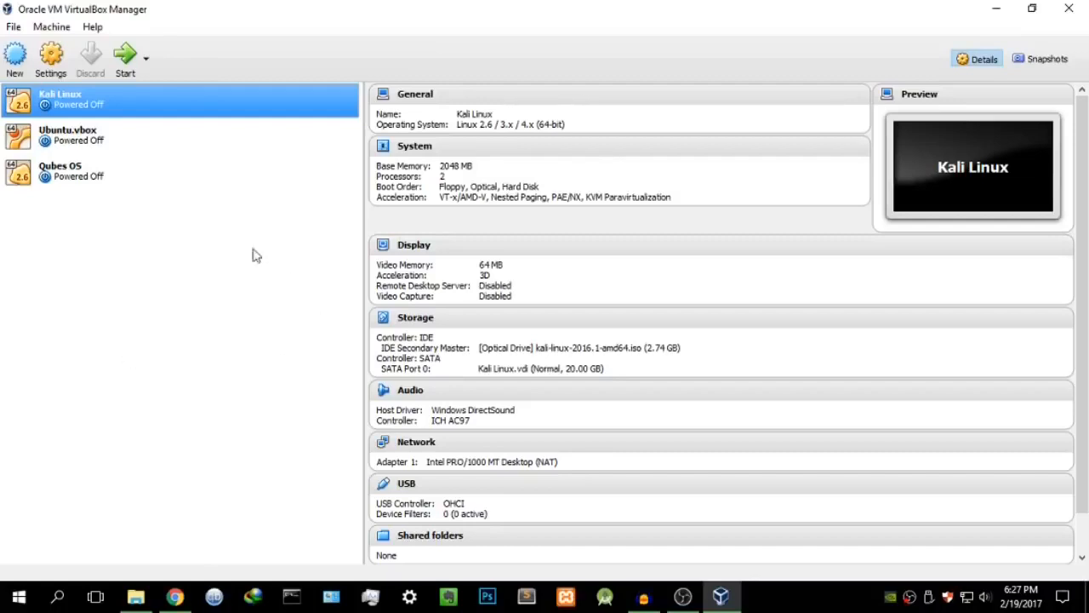
Step: Google 'kali linux', open kali.org's Downloads page, then return to VirtualBox Manager
{"action": "left_click", "coordinate": [189, 598]}
{"action": "left_click", "coordinate": [341, 11]}
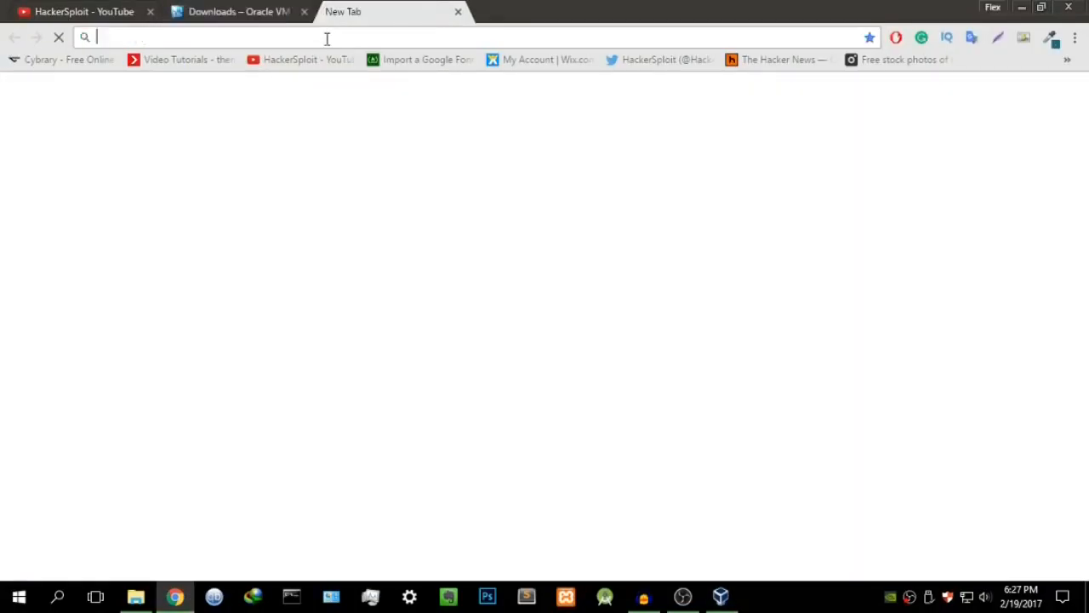
{"action": "type", "text": "goo"}
{"action": "key", "text": "Return"}
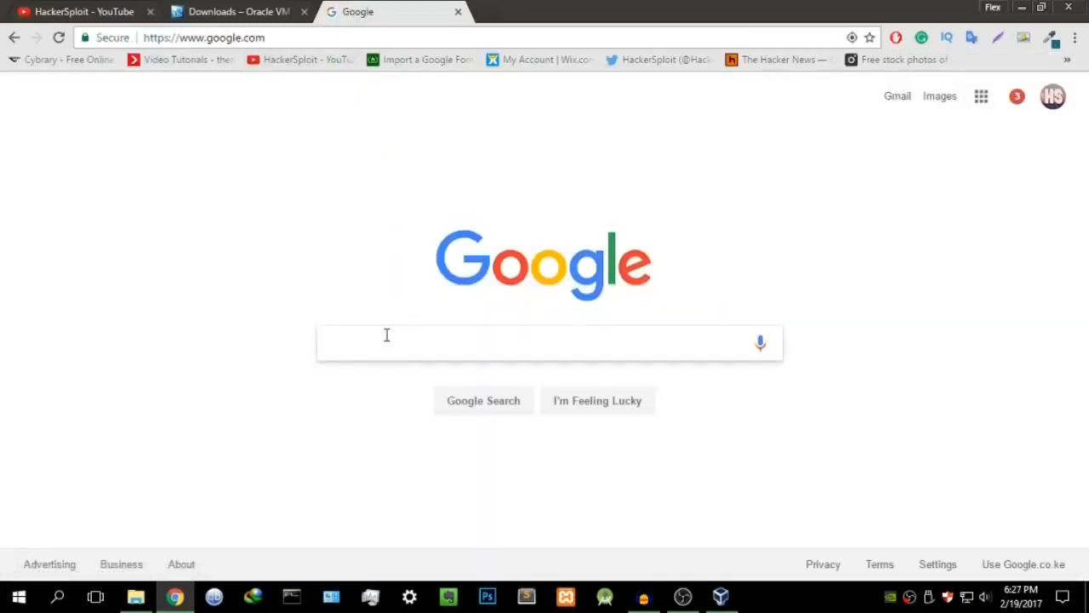
{"action": "type", "text": "kali linux"}
{"action": "key", "text": "Return"}
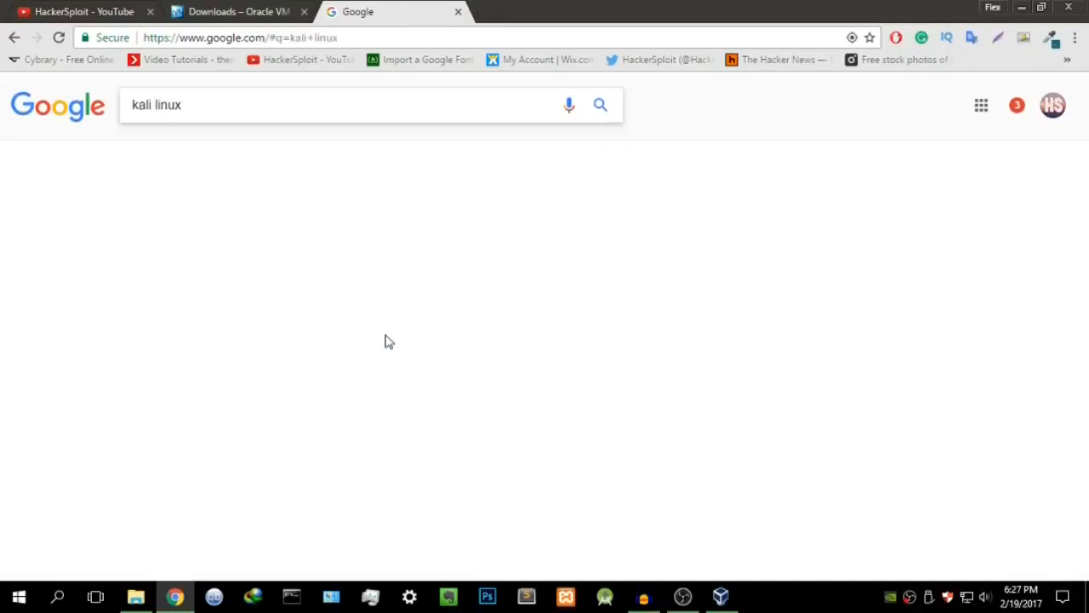
{"action": "left_click", "coordinate": [282, 219]}
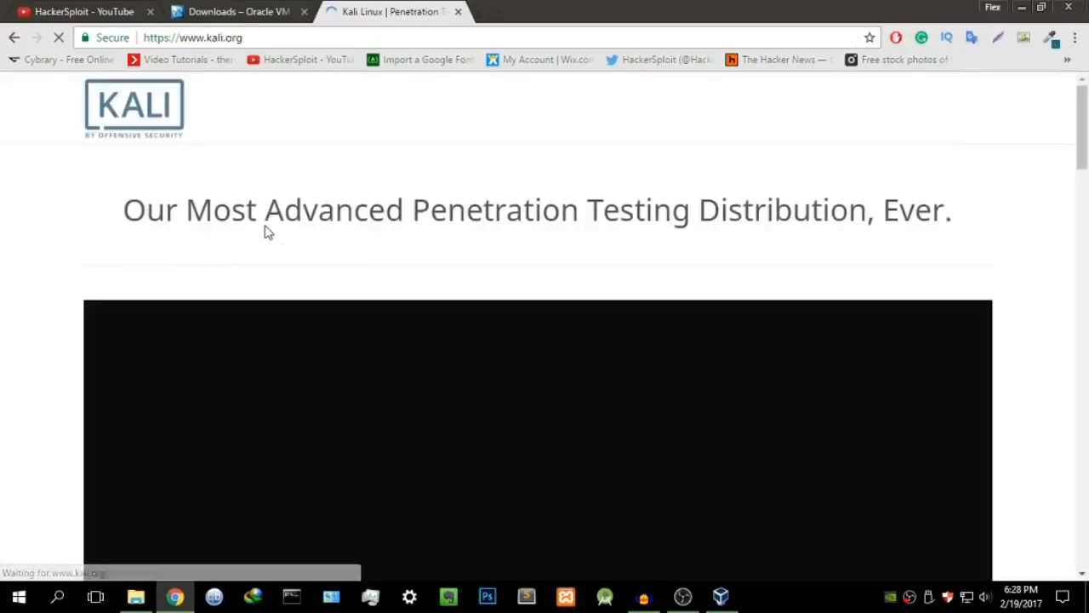
{"action": "left_click", "coordinate": [547, 112]}
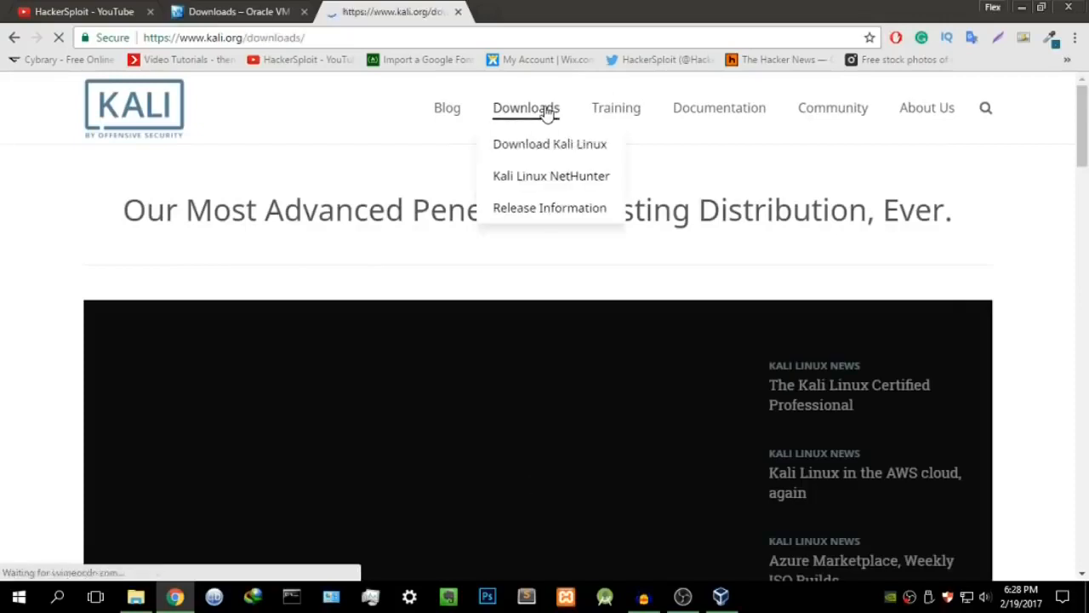
{"action": "scroll", "coordinate": [265, 305], "scroll_direction": "down", "scroll_amount": 2}
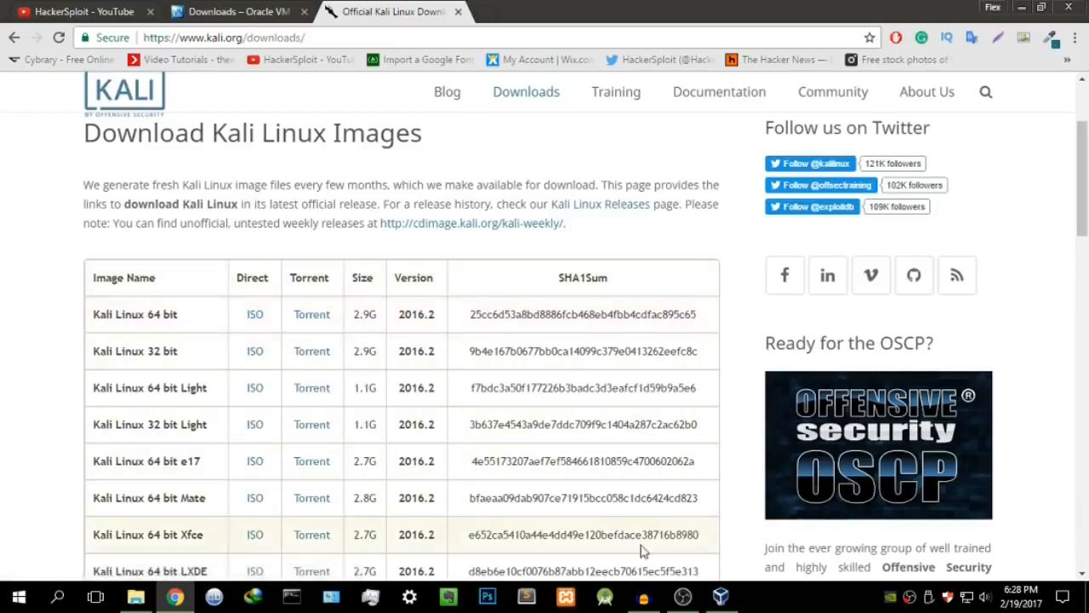
{"action": "left_click", "coordinate": [721, 596]}
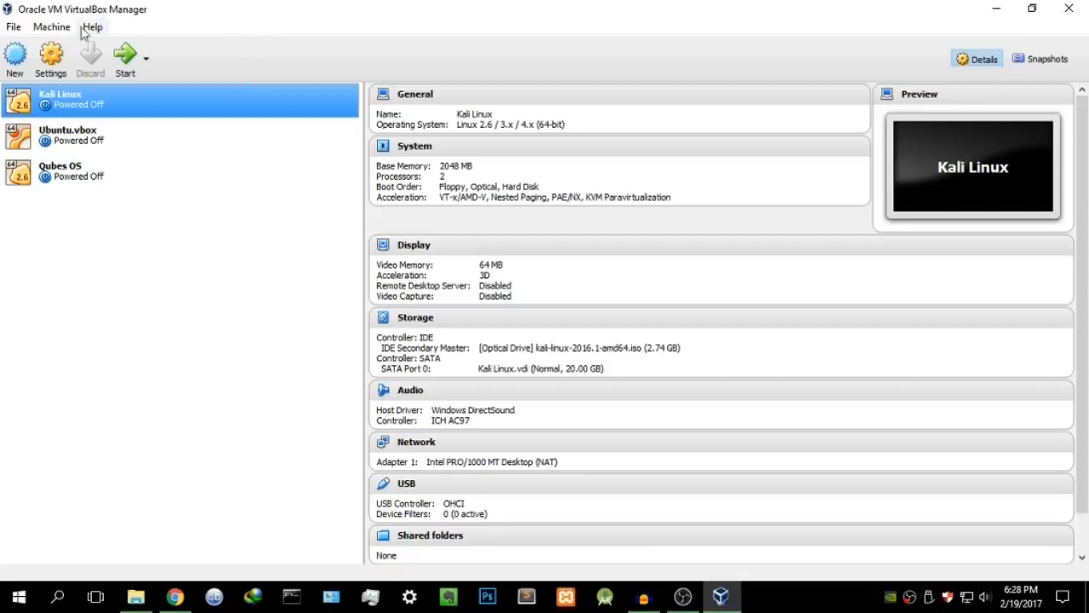
Step: Create a new machine named Kali_Linux_HB, type Linux, version Linux 2.6 / 3.x / 4.x (64-bit)
{"action": "left_click", "coordinate": [21, 64]}
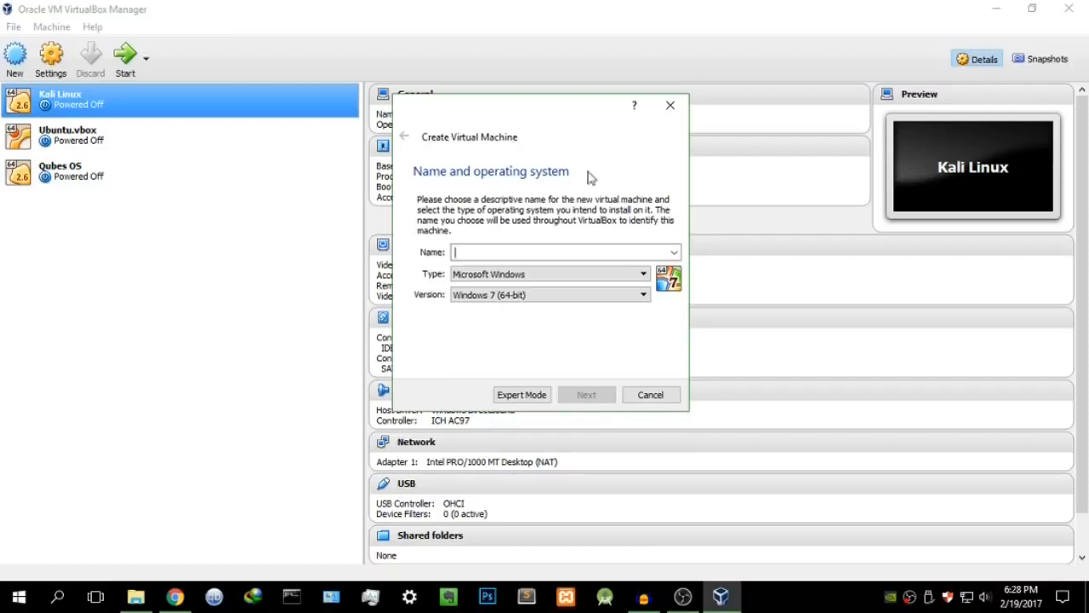
{"action": "left_click", "coordinate": [534, 252]}
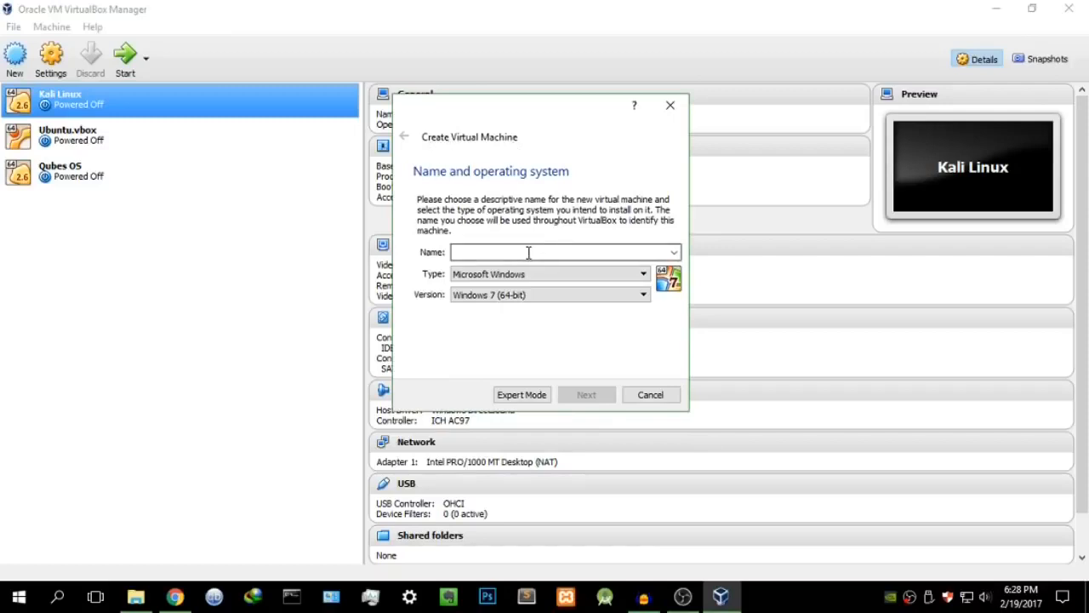
{"action": "type", "text": "Kali"}
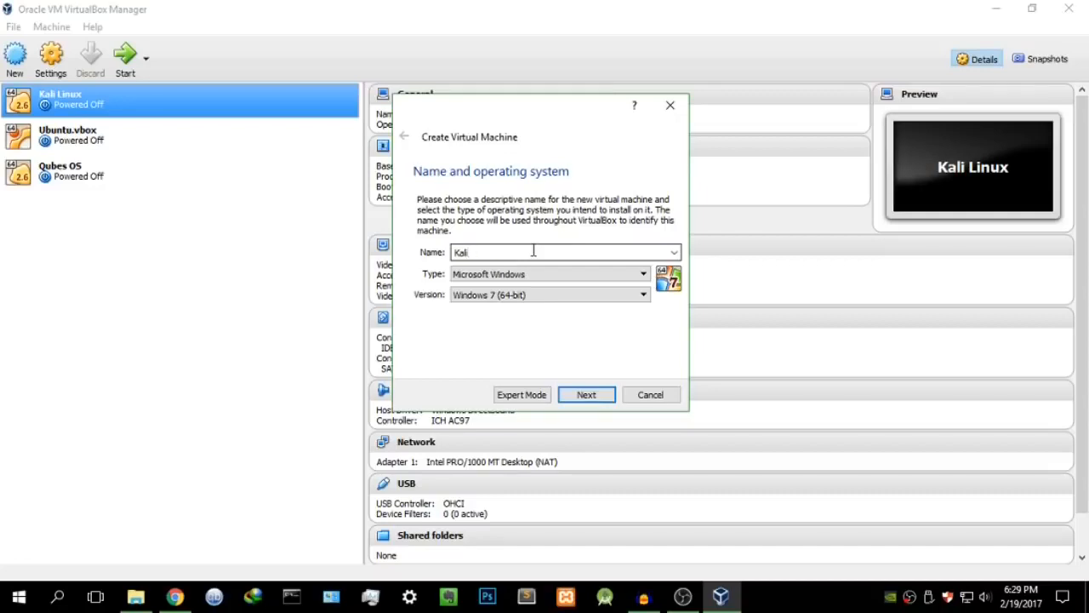
{"action": "type", "text": "nux_HB"}
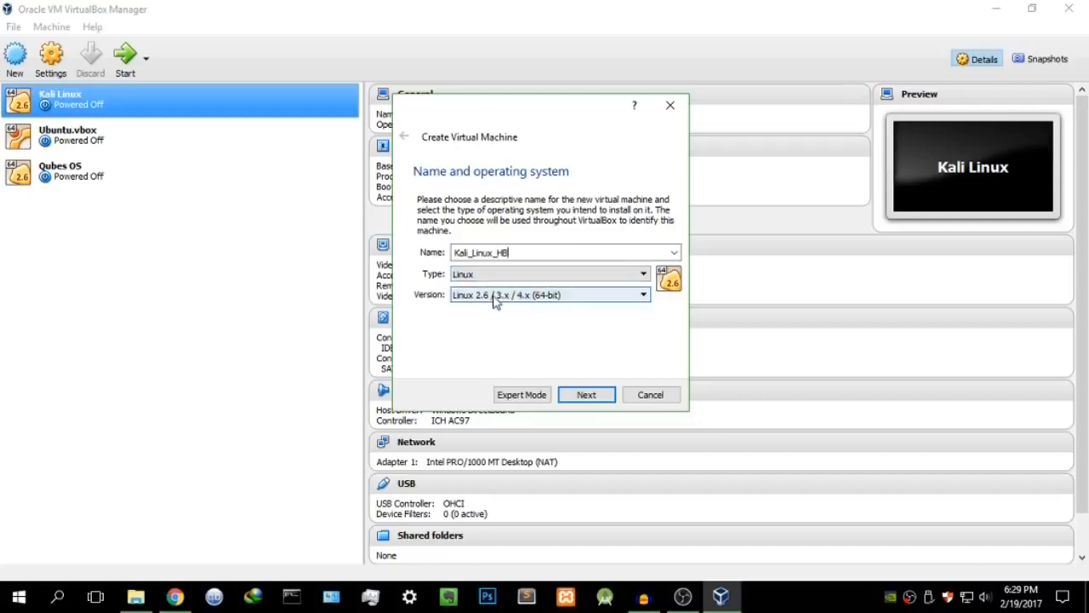
{"action": "left_click", "coordinate": [496, 297]}
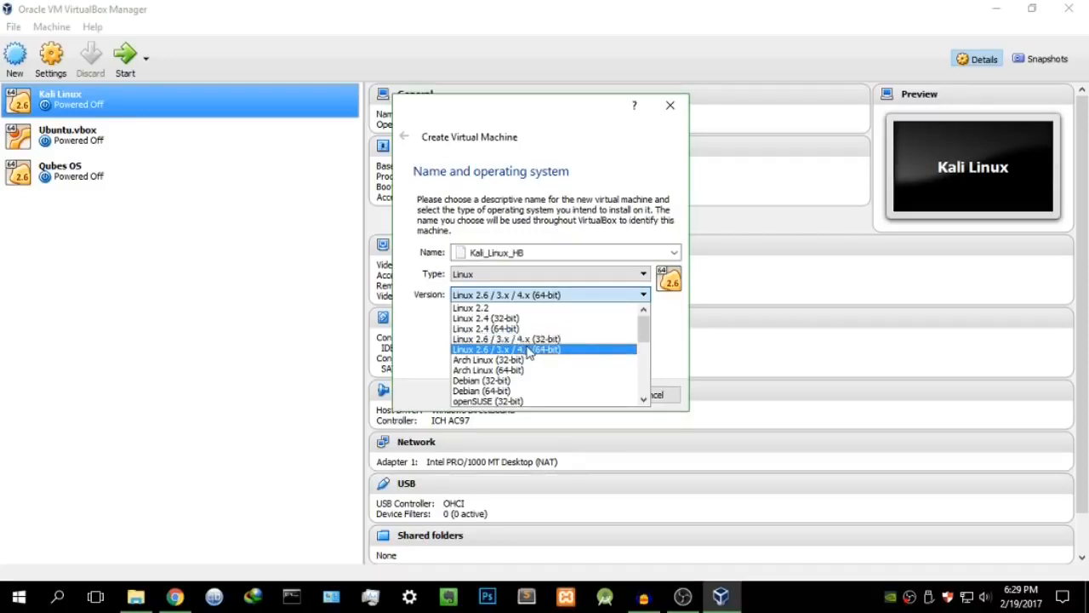
{"action": "left_click", "coordinate": [529, 352]}
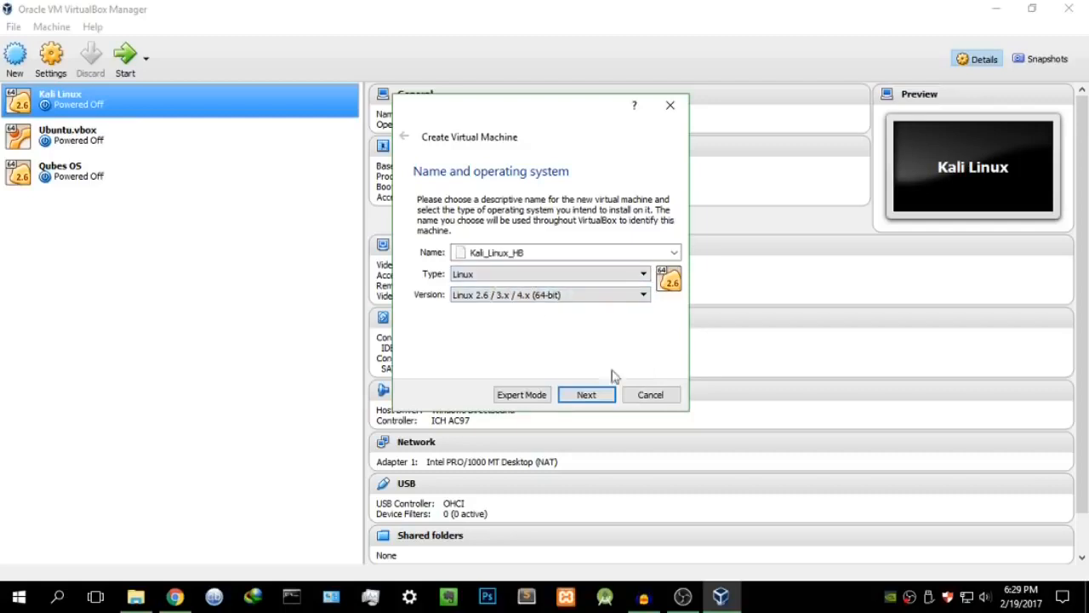
{"action": "left_click", "coordinate": [589, 396]}
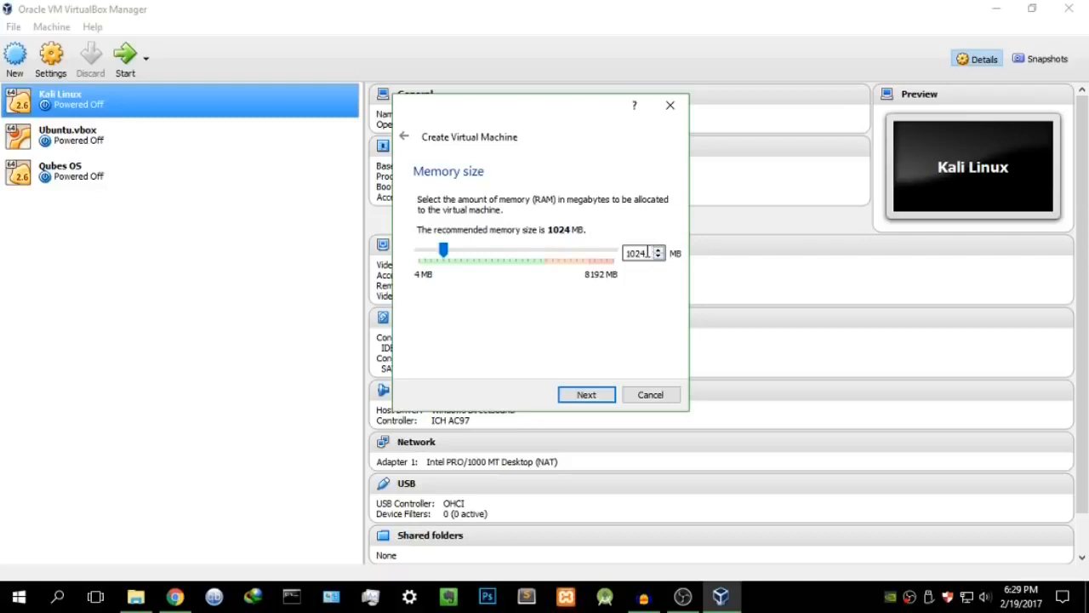
Step: Set the new machine's memory size to 2048 MB
{"action": "left_click_drag", "start_coordinate": [648, 252], "coordinate": [611, 253]}
{"action": "type", "text": "2048"}
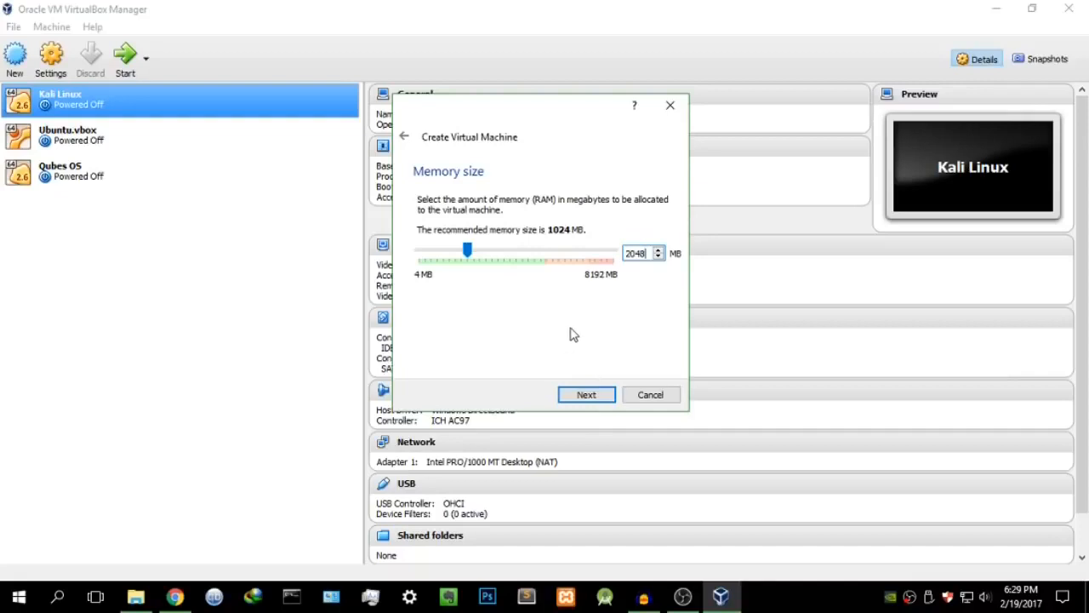
{"action": "left_click", "coordinate": [596, 394]}
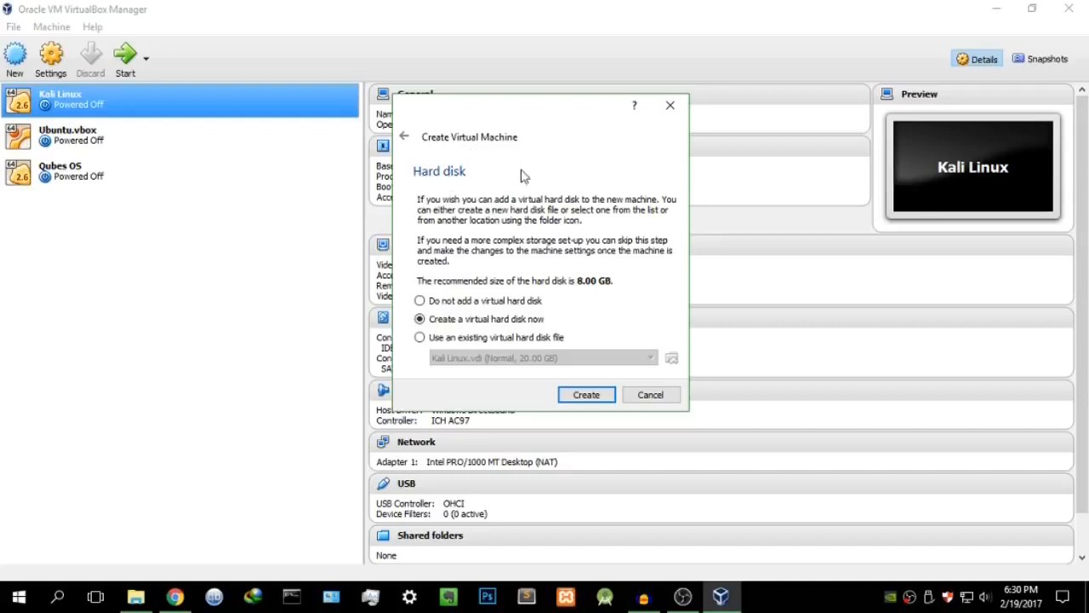
Step: Create a new hard disk using the VDI type with dynamically allocated storage
{"action": "left_click", "coordinate": [589, 396]}
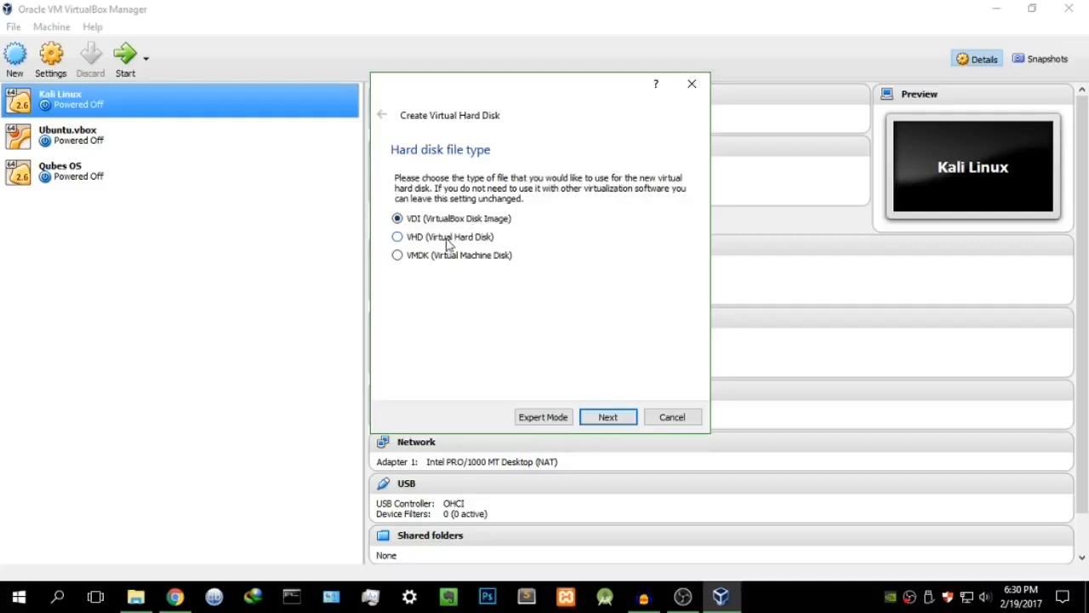
{"action": "left_click", "coordinate": [608, 417]}
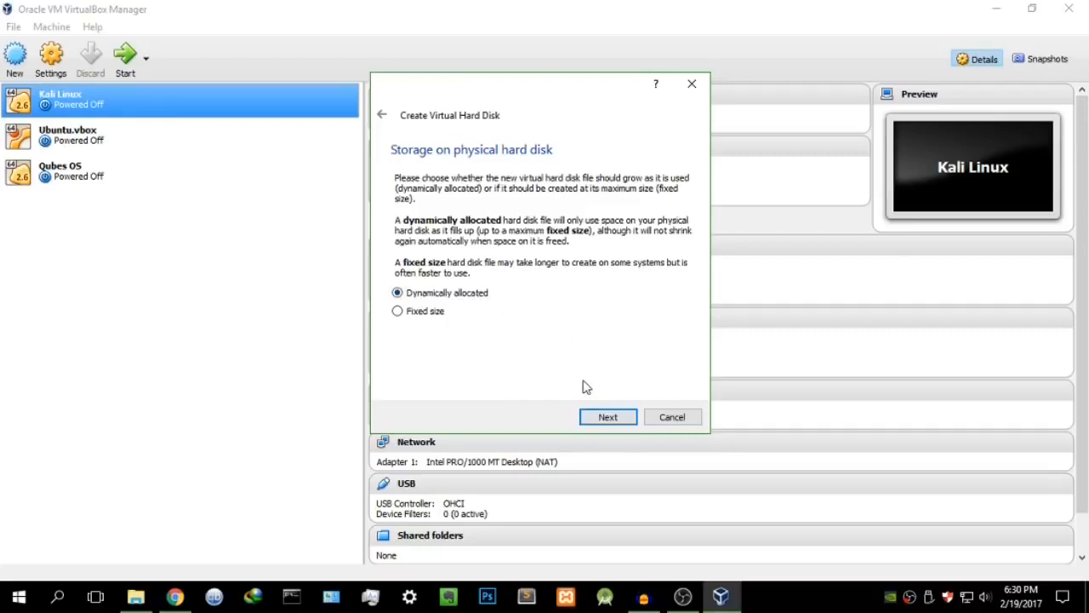
{"action": "left_click", "coordinate": [608, 417]}
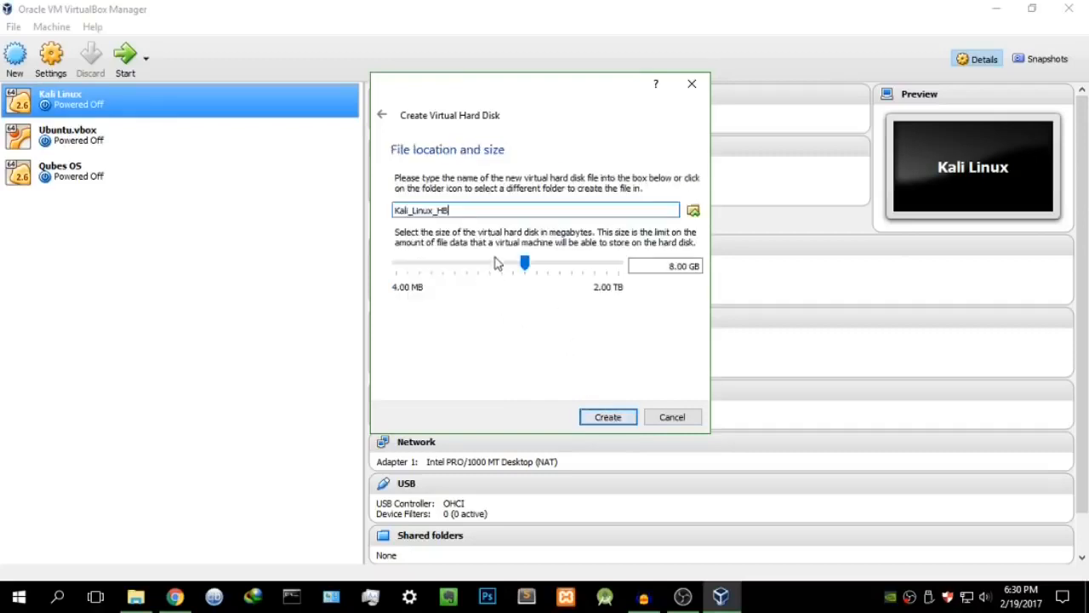
Step: Place the Kali_Linux_HB.vdi disk file in the Desktop folder
{"action": "left_click", "coordinate": [692, 212]}
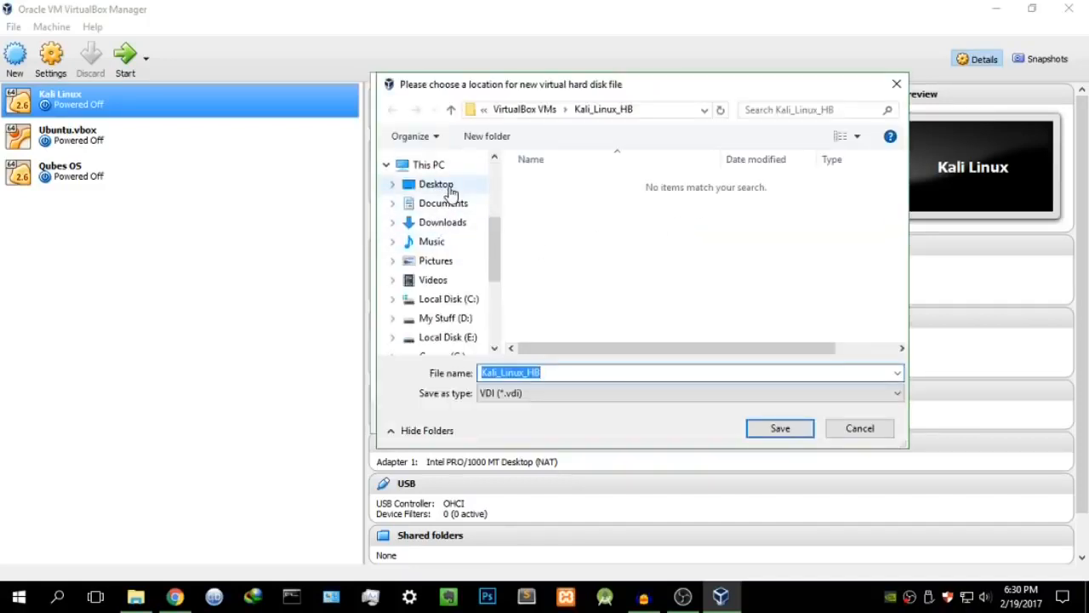
{"action": "left_click_drag", "start_coordinate": [494, 230], "coordinate": [494, 255]}
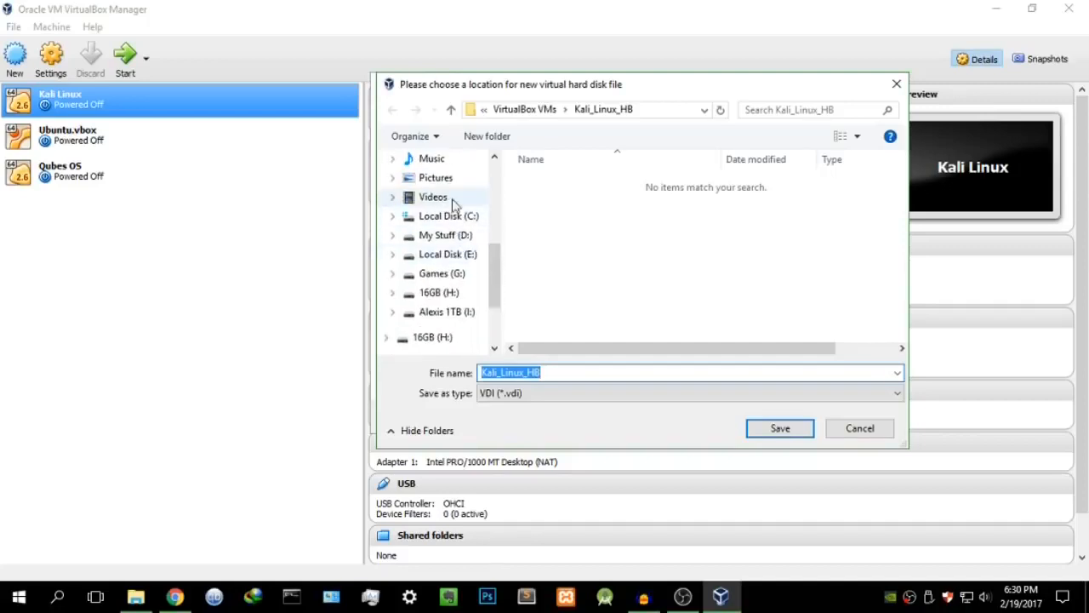
{"action": "scroll", "coordinate": [428, 189], "scroll_direction": "up", "scroll_amount": 2}
{"action": "left_click", "coordinate": [448, 164]}
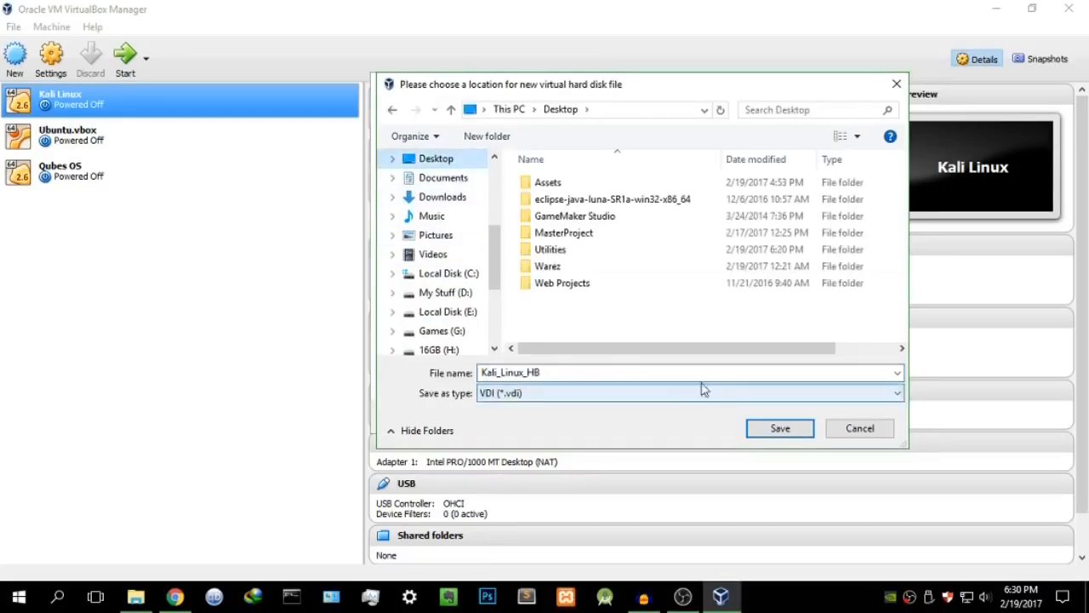
{"action": "left_click", "coordinate": [770, 431]}
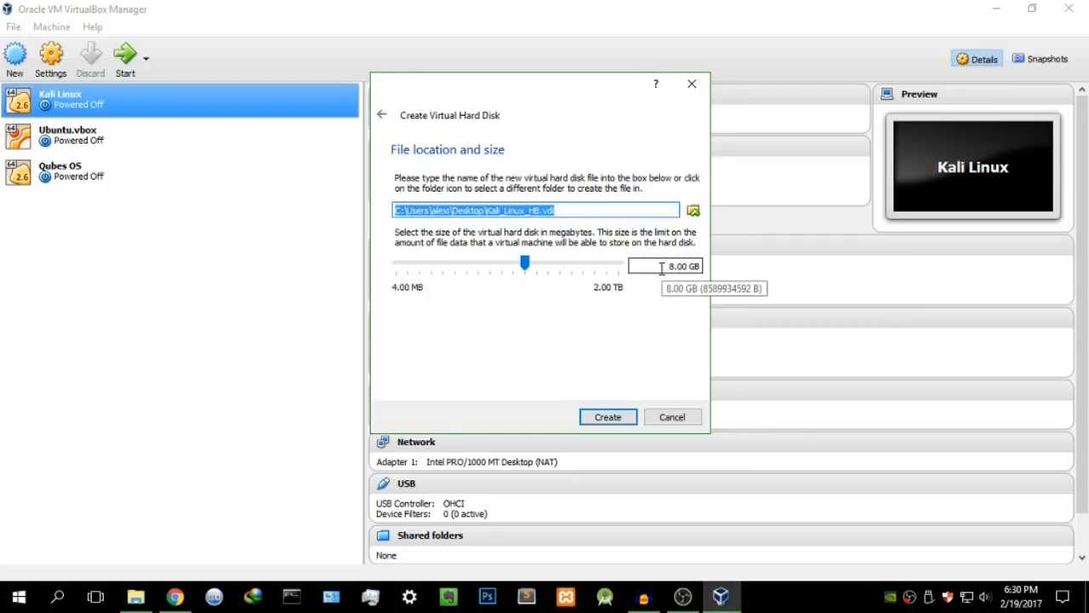
Step: Set the disk size to 20GB and create the disk
{"action": "left_click_drag", "start_coordinate": [662, 268], "coordinate": [698, 267]}
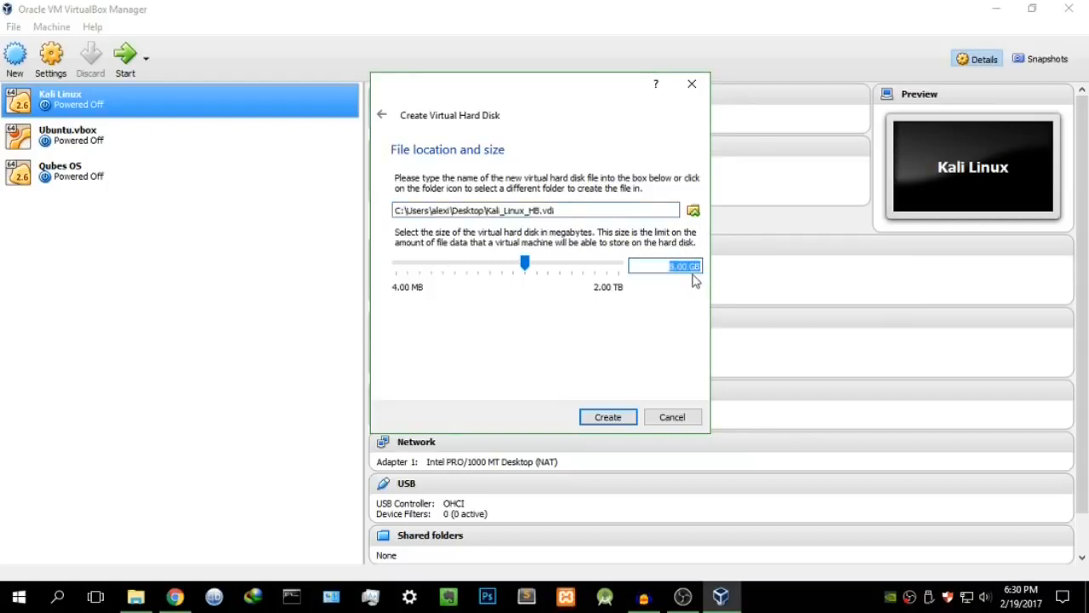
{"action": "type", "text": "20GB"}
{"action": "left_click", "coordinate": [618, 422]}
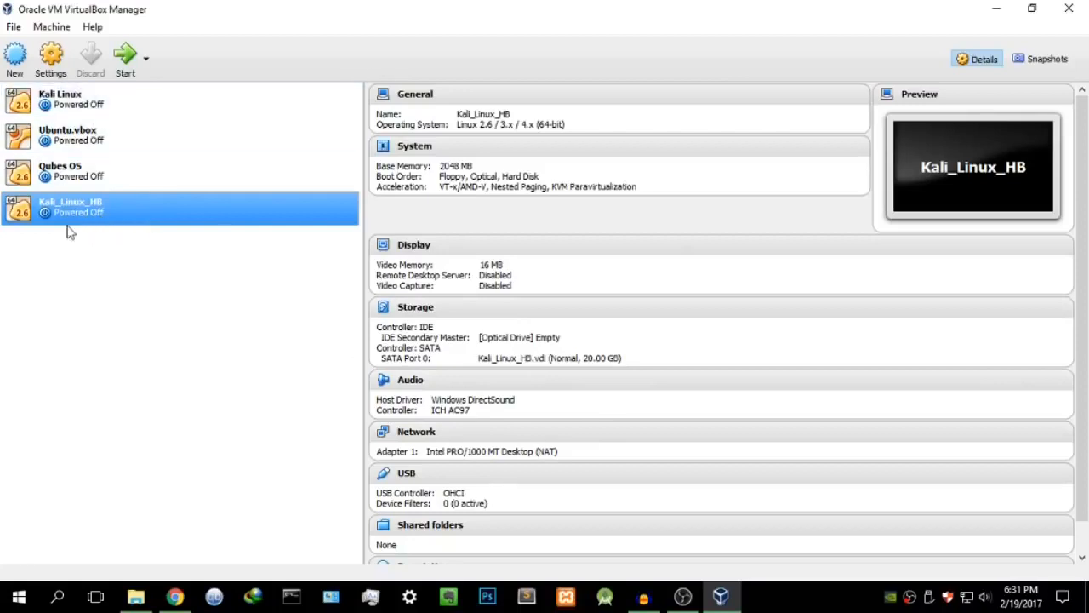
Step: Open Kali_Linux_HB's Settings and review the General Advanced, Description, Encryption and Basic tabs
{"action": "left_click", "coordinate": [51, 61]}
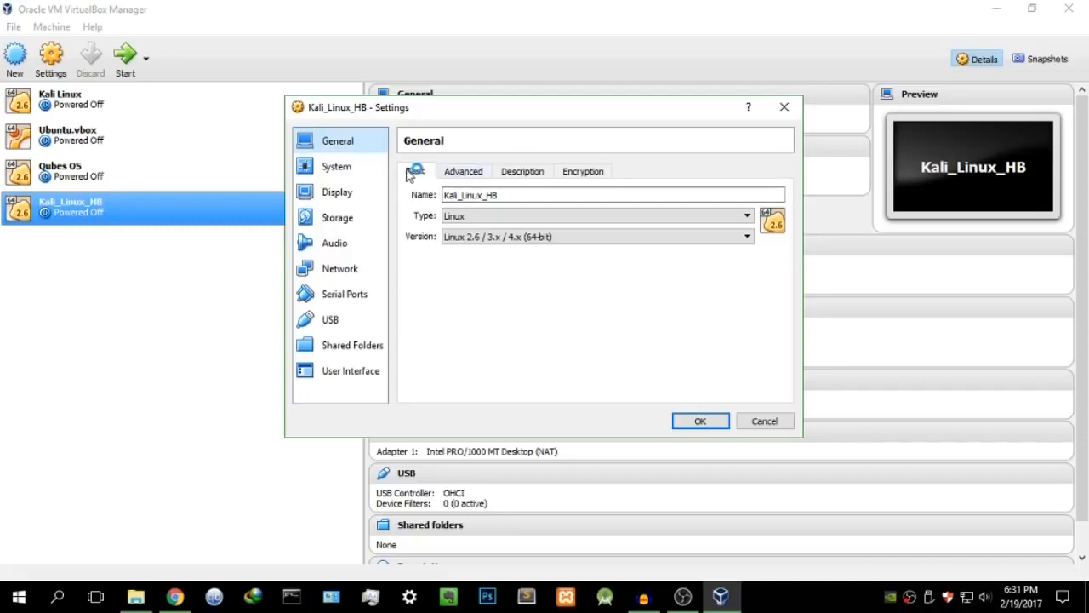
{"action": "left_click", "coordinate": [475, 172]}
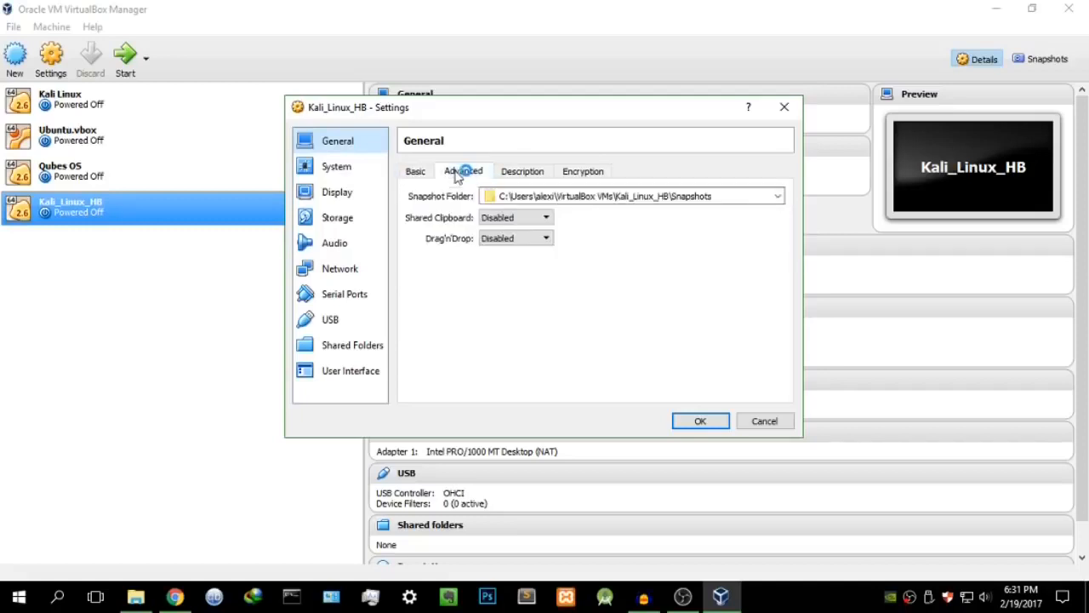
{"action": "left_click", "coordinate": [514, 174]}
{"action": "left_click", "coordinate": [580, 173]}
{"action": "left_click", "coordinate": [427, 174]}
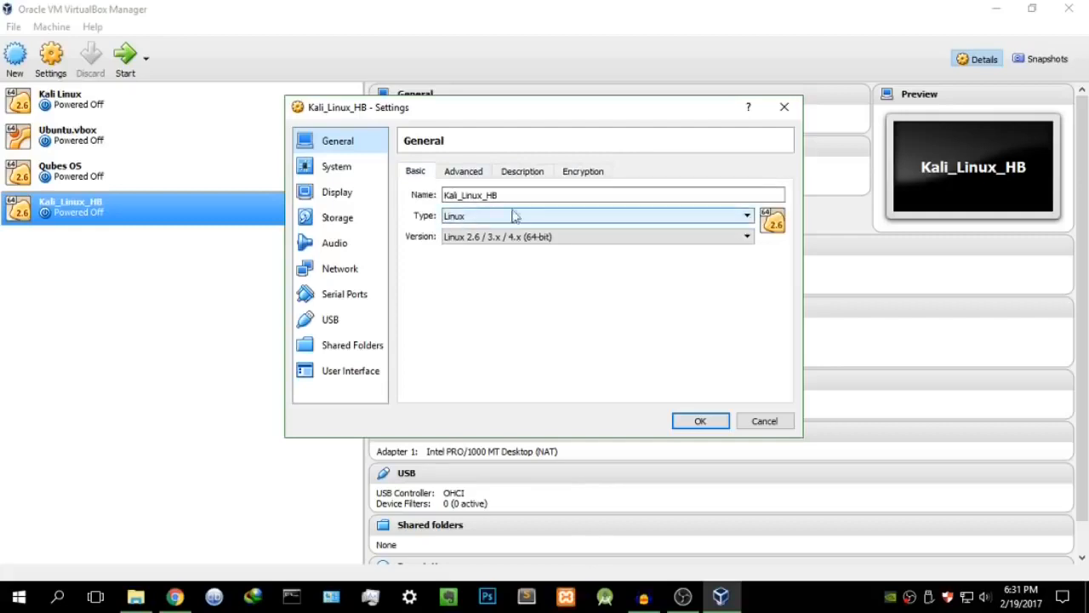
Step: In System settings, uncheck Floppy in Boot Order and keep the PIIX3 chipset
{"action": "left_click", "coordinate": [363, 177]}
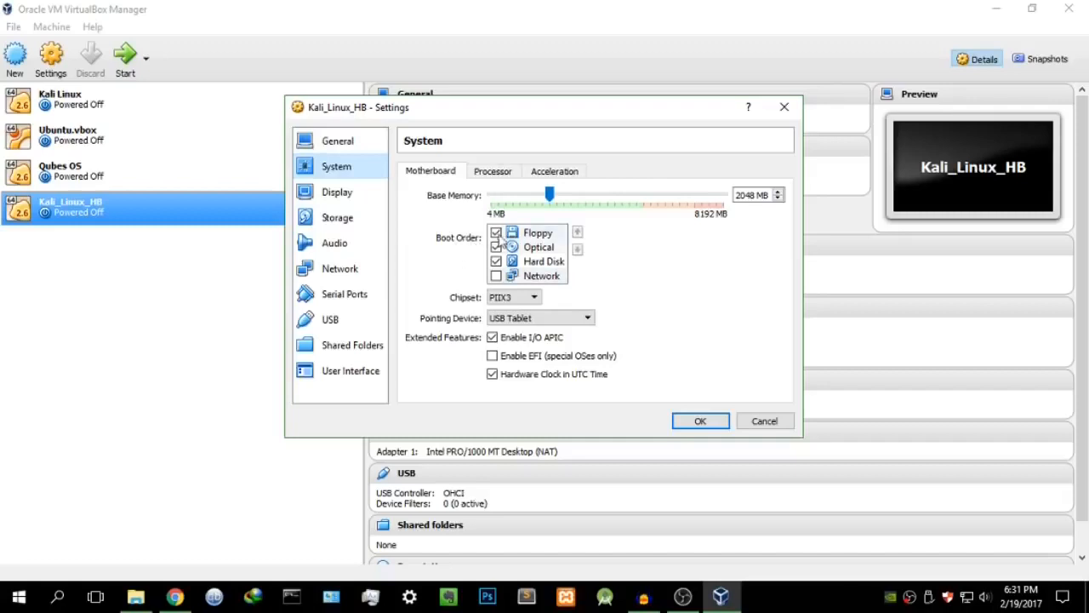
{"action": "left_click", "coordinate": [496, 233]}
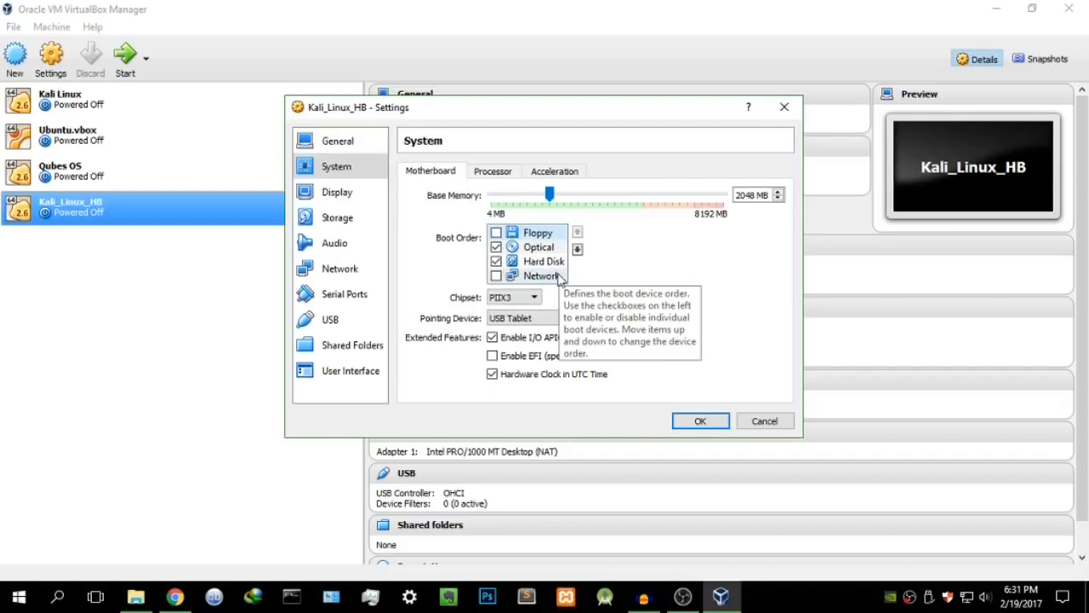
{"action": "left_click", "coordinate": [515, 298]}
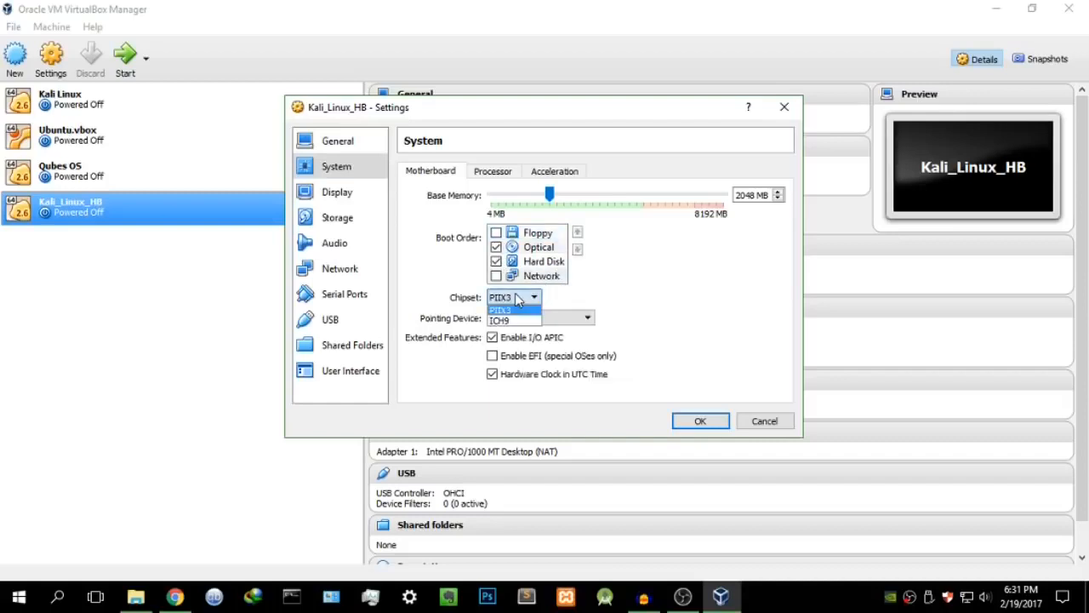
{"action": "left_click", "coordinate": [514, 298]}
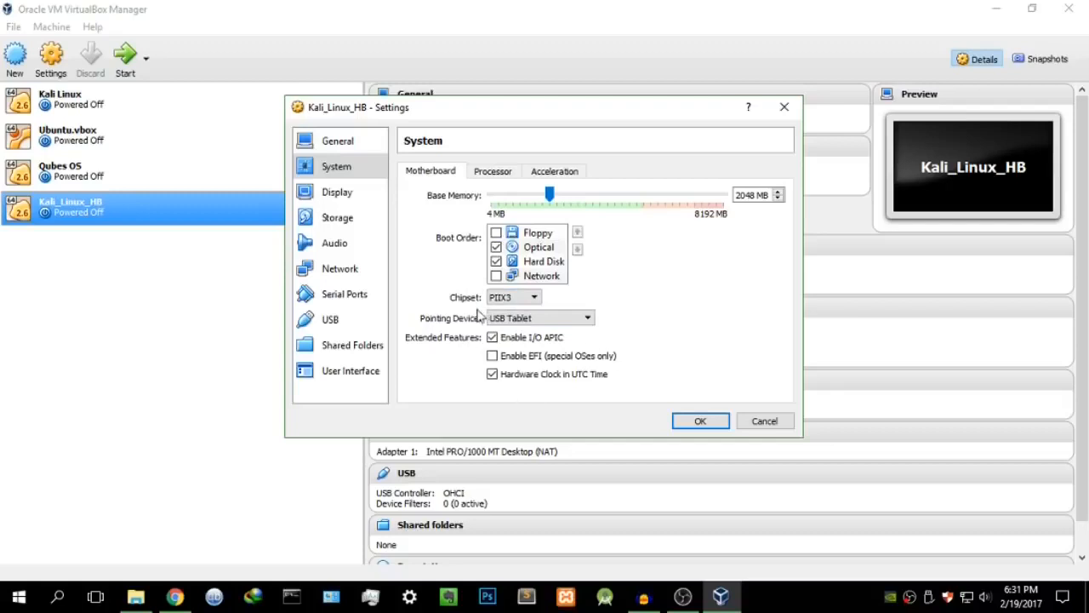
Step: Turn on PAE/NX for Kali_Linux_HB, leaving the processor count at 1 CPU
{"action": "left_click", "coordinate": [483, 173]}
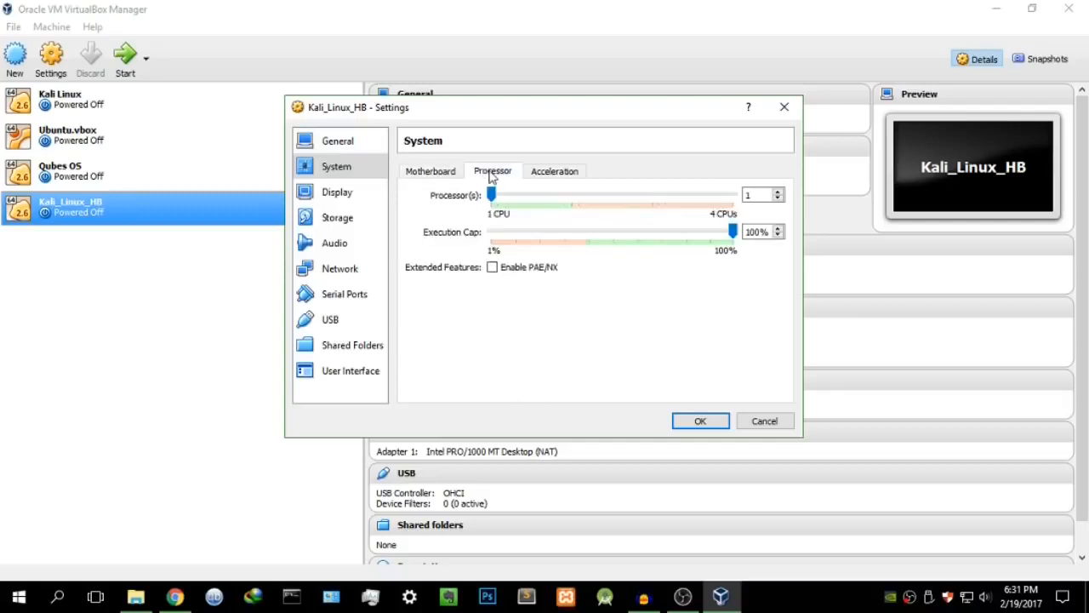
{"action": "left_click", "coordinate": [499, 272]}
{"action": "left_click_drag", "start_coordinate": [492, 194], "coordinate": [737, 194]}
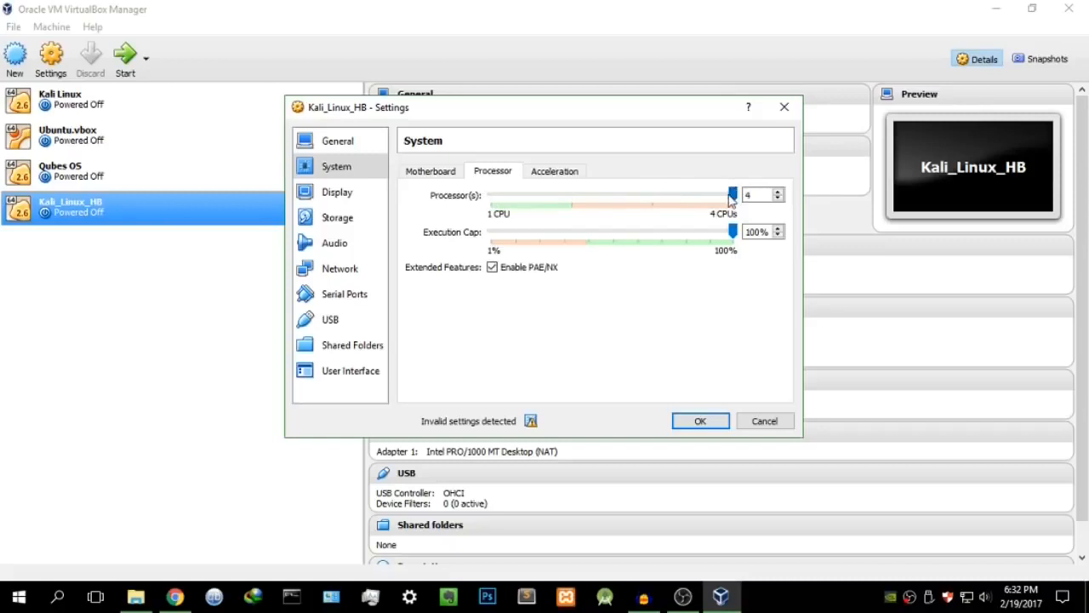
{"action": "left_click_drag", "start_coordinate": [733, 194], "coordinate": [497, 196]}
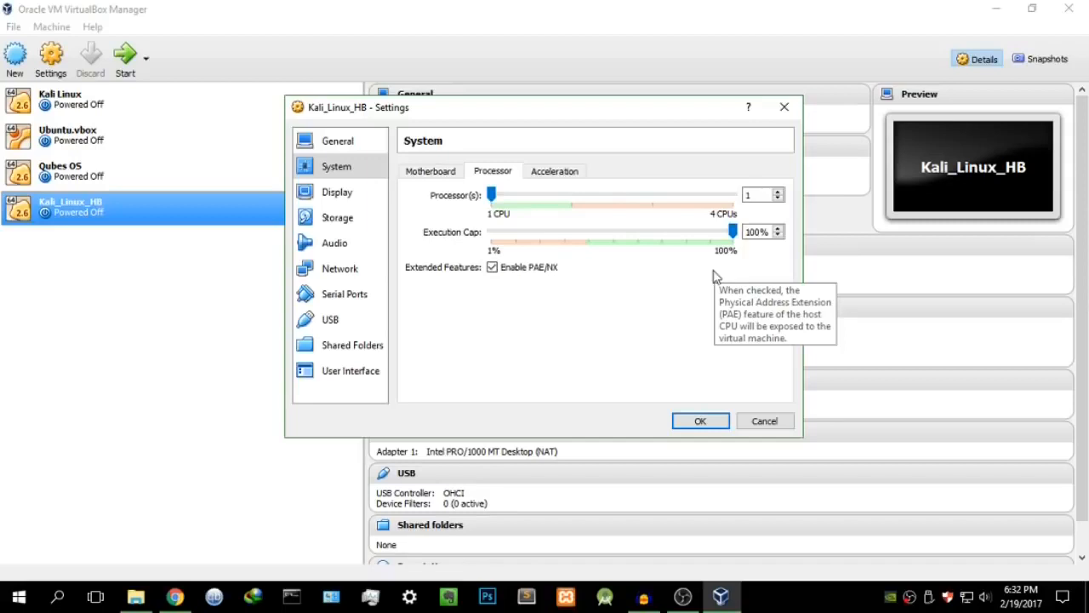
{"action": "left_click", "coordinate": [553, 176]}
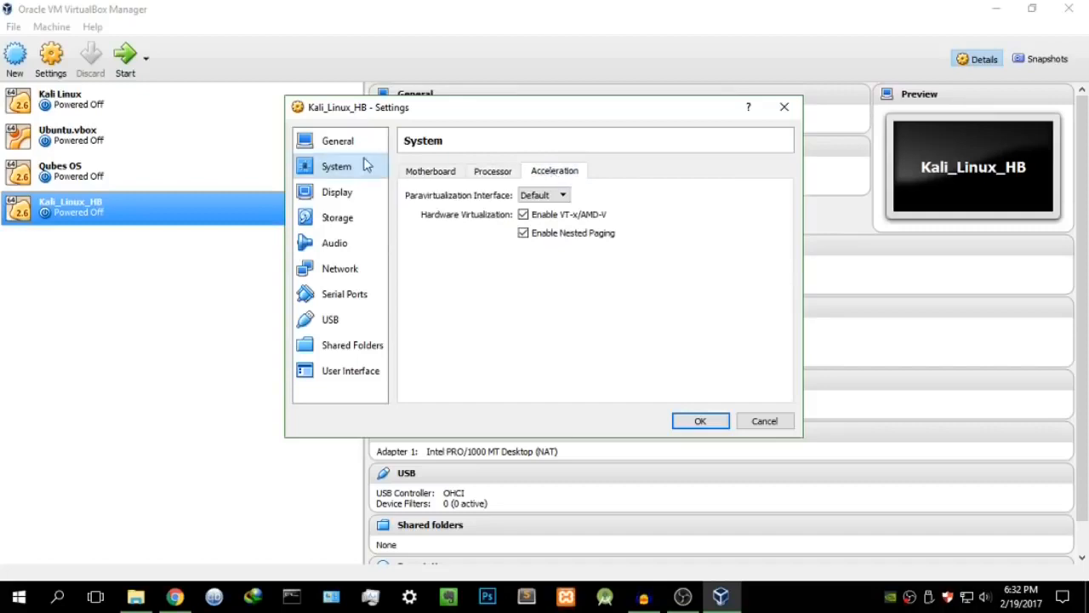
{"action": "left_click", "coordinate": [444, 173]}
Step: Raise video memory from 16 MB to 128 MB and enable 3D acceleration, leaving video capture off
{"action": "left_click", "coordinate": [348, 198]}
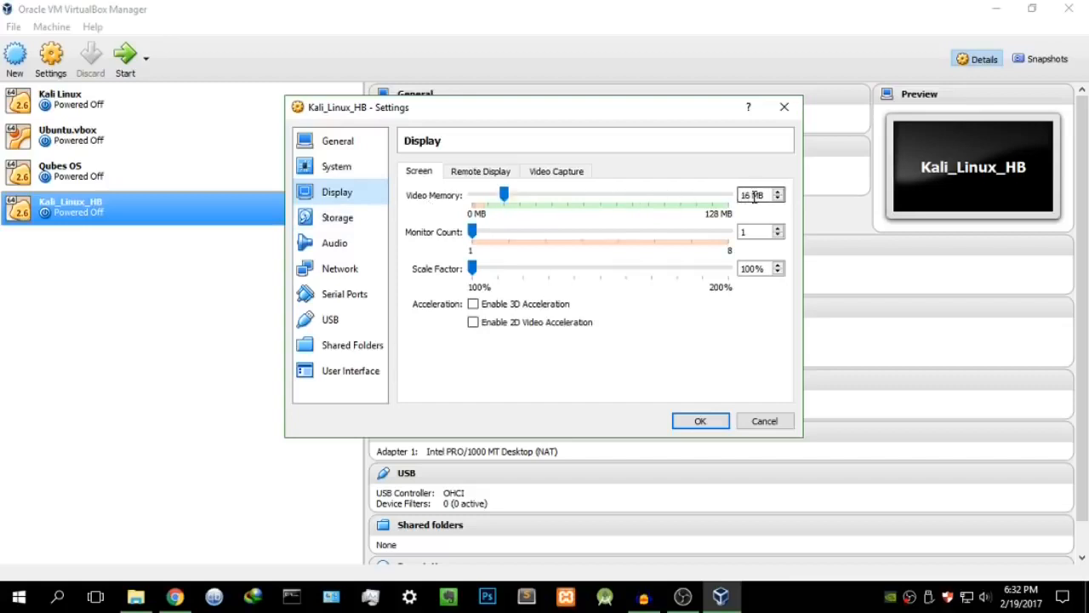
{"action": "left_click_drag", "start_coordinate": [764, 196], "coordinate": [715, 203]}
{"action": "type", "text": "128"}
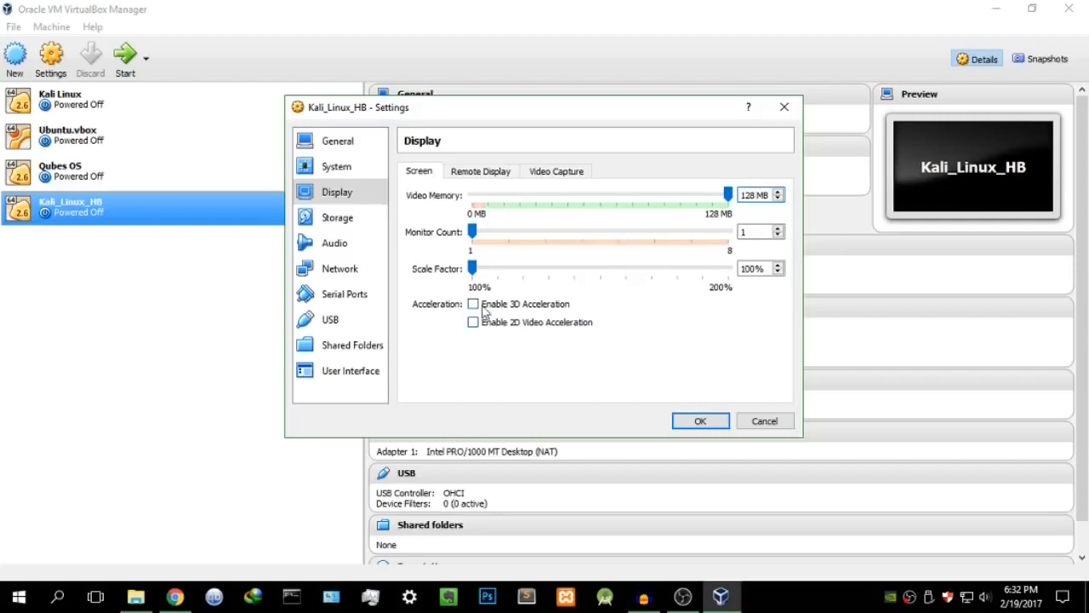
{"action": "left_click", "coordinate": [544, 308]}
{"action": "left_click", "coordinate": [562, 173]}
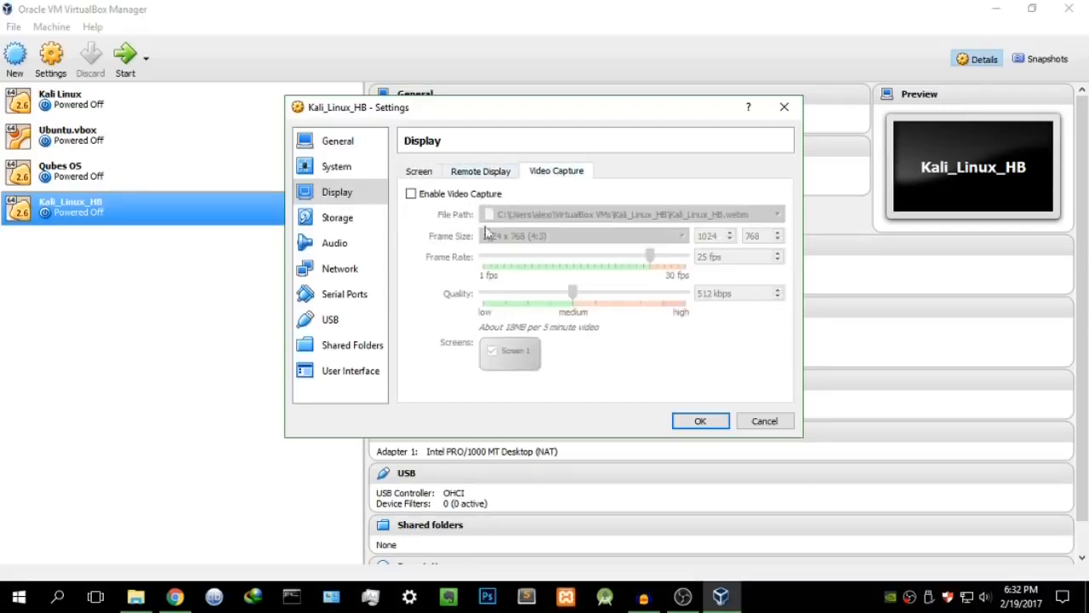
{"action": "left_click", "coordinate": [428, 173]}
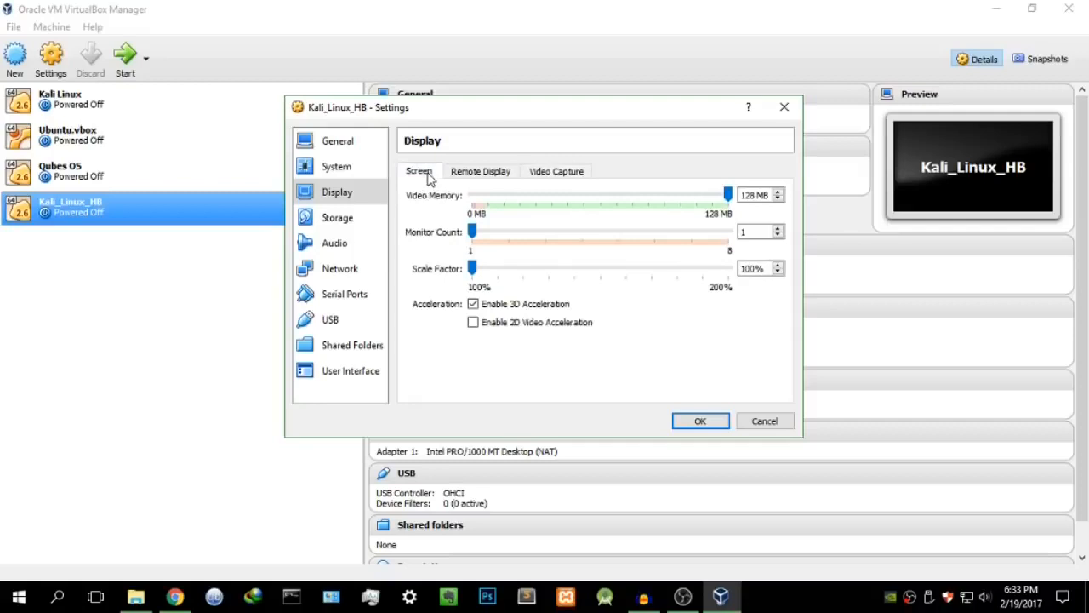
Step: Load the kali-linux-2016.1-amd64.iso disc image into the empty IDE optical drive
{"action": "left_click", "coordinate": [343, 220]}
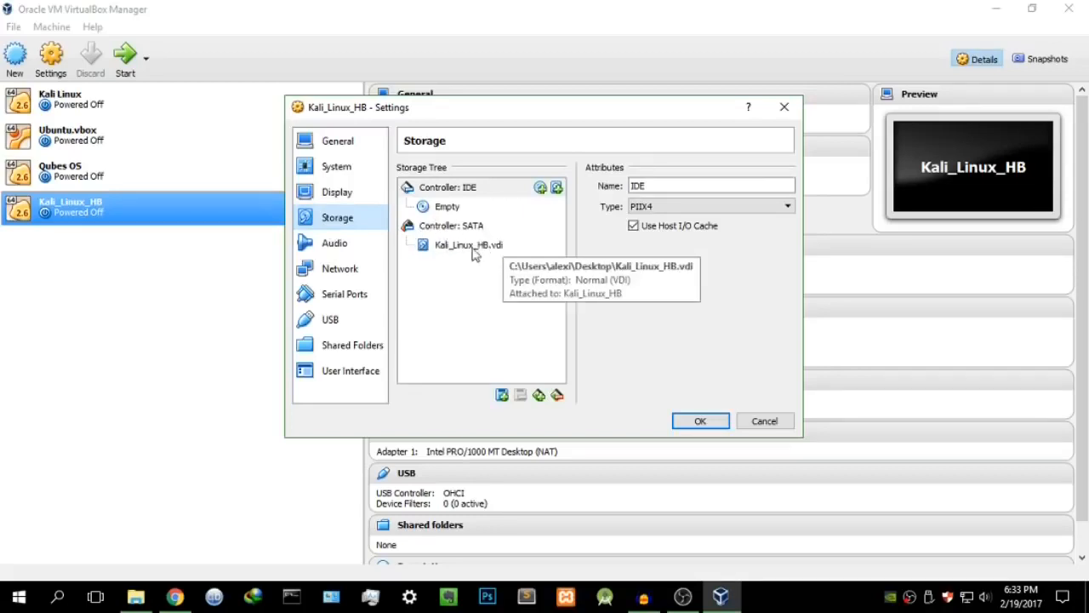
{"action": "left_click", "coordinate": [455, 211]}
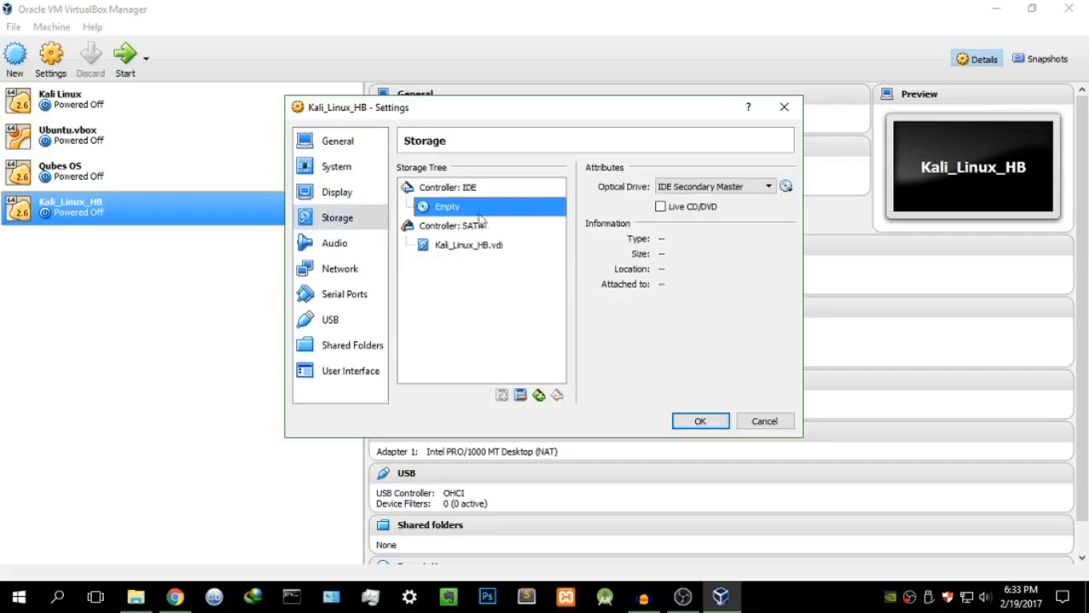
{"action": "left_click", "coordinate": [788, 187]}
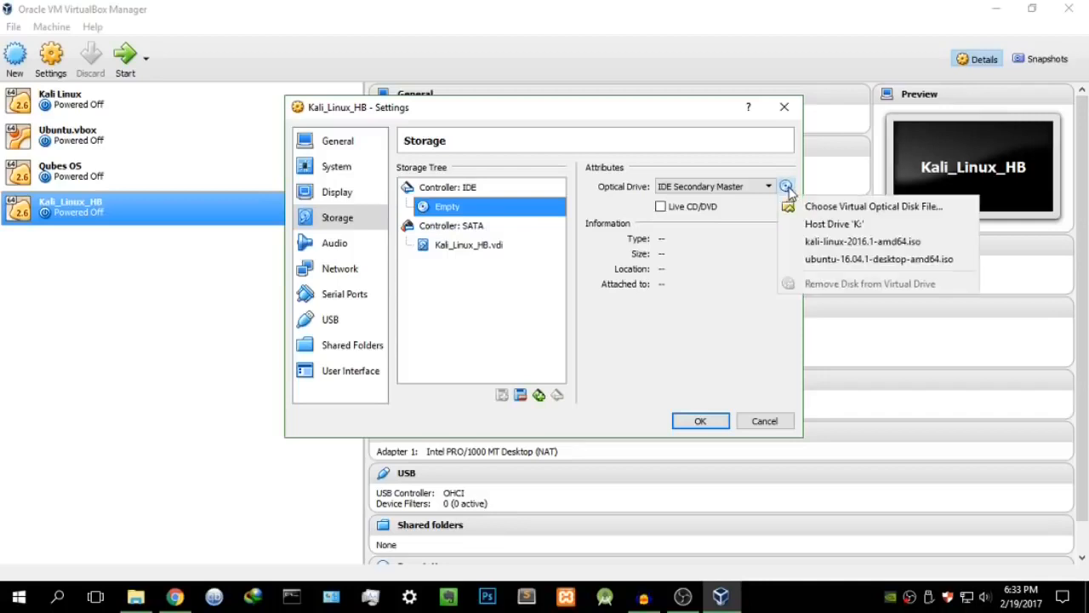
{"action": "left_click", "coordinate": [808, 207]}
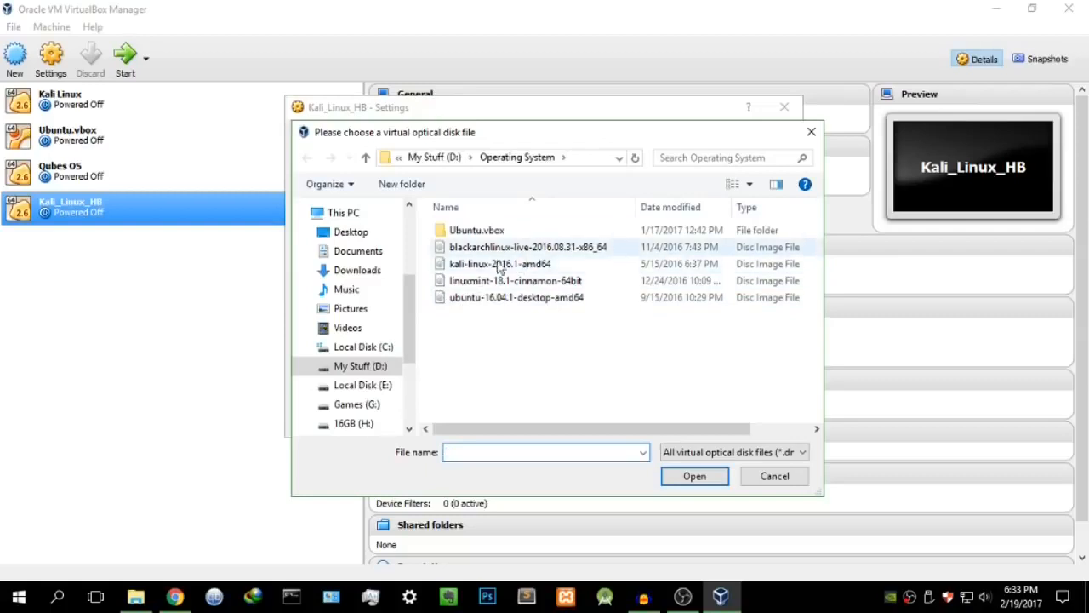
{"action": "left_click", "coordinate": [531, 267]}
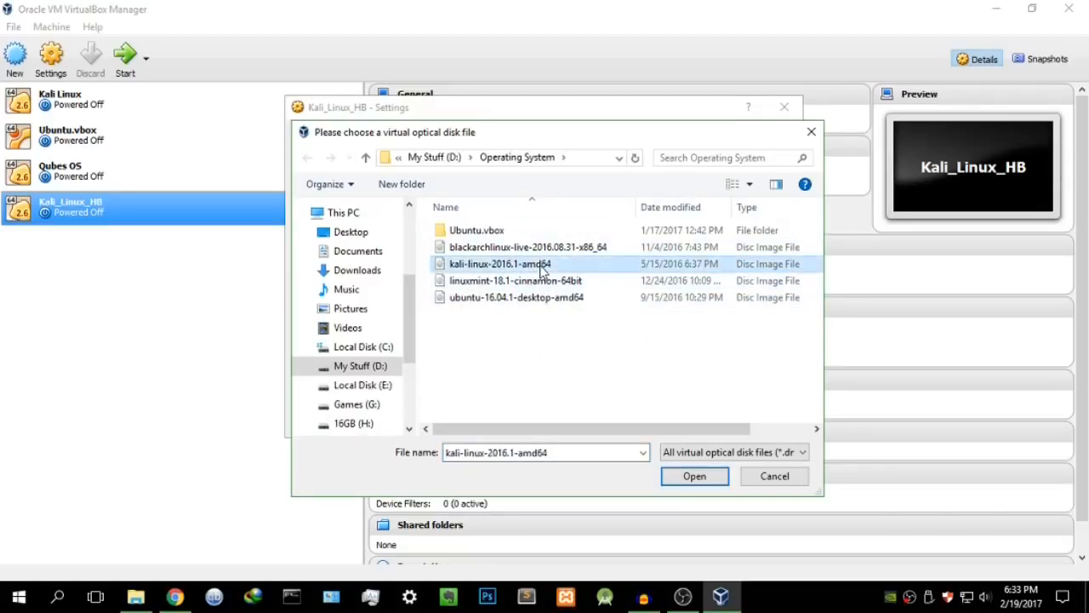
{"action": "left_click", "coordinate": [694, 475]}
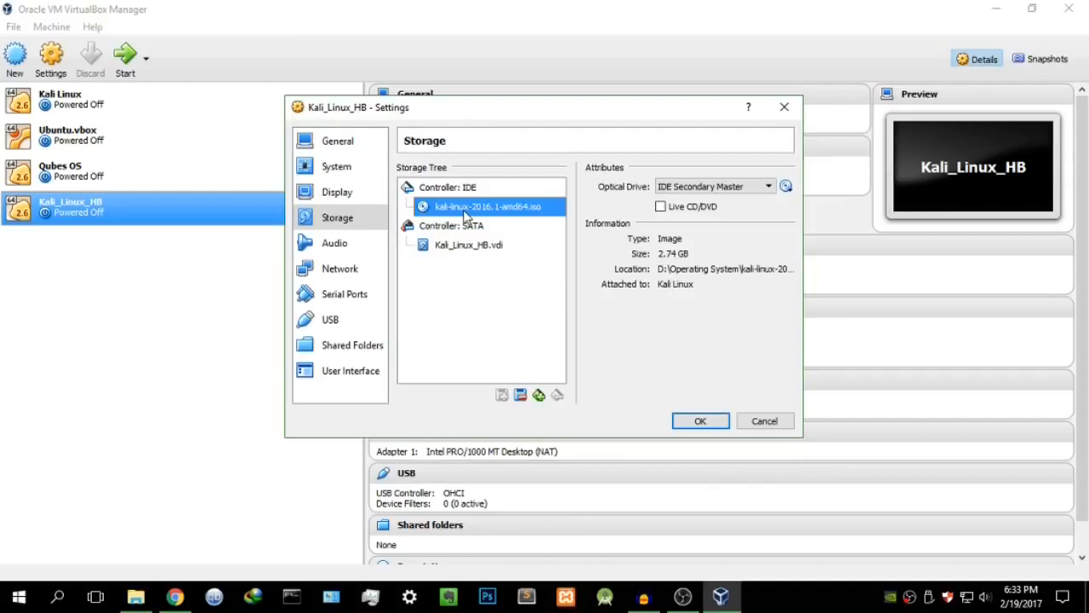
Step: Keep Windows DirectSound as the audio driver and NAT as the network attachment
{"action": "left_click", "coordinate": [369, 247]}
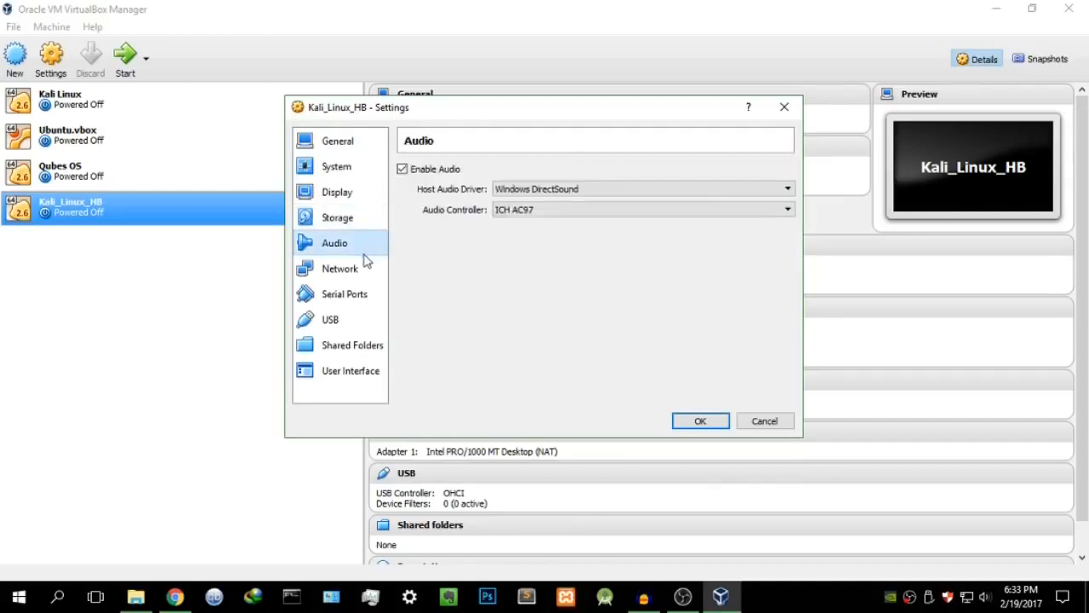
{"action": "left_click", "coordinate": [606, 190]}
{"action": "left_click", "coordinate": [603, 190]}
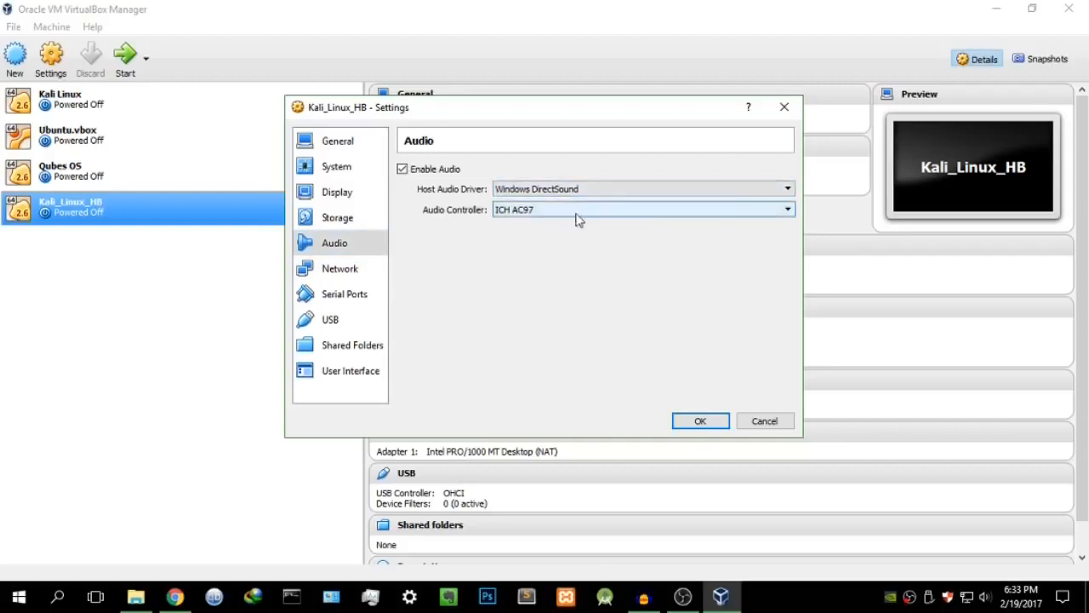
{"action": "left_click", "coordinate": [344, 269]}
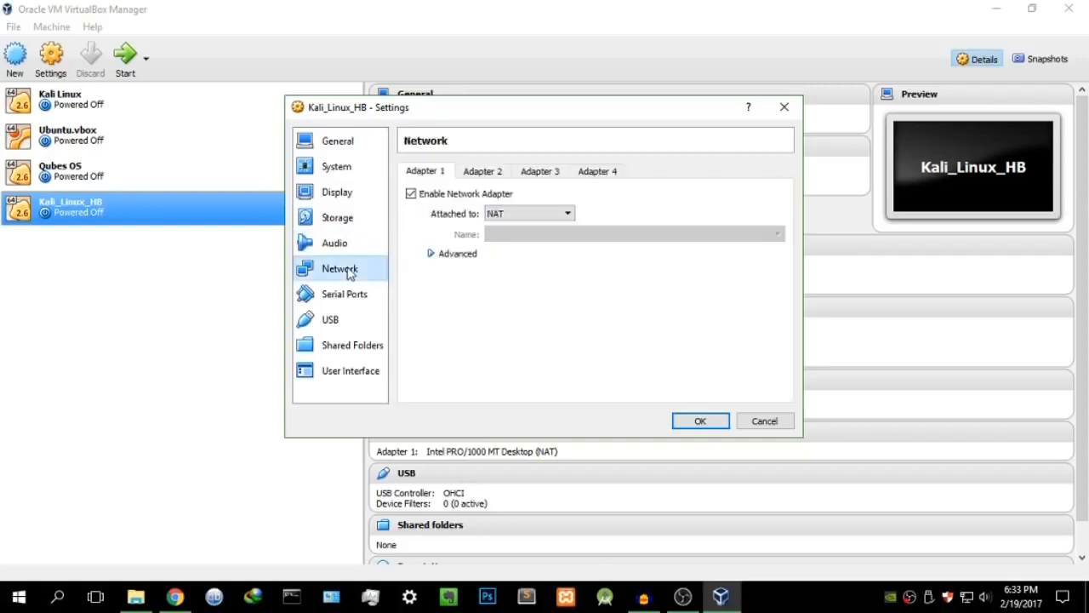
{"action": "left_click", "coordinate": [514, 214]}
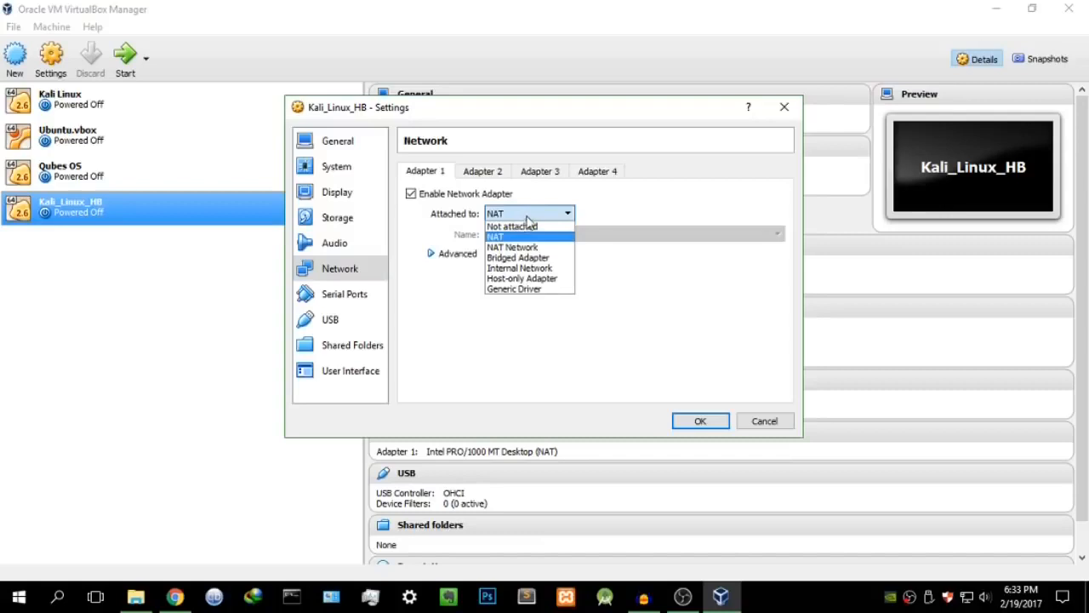
{"action": "left_click", "coordinate": [527, 215]}
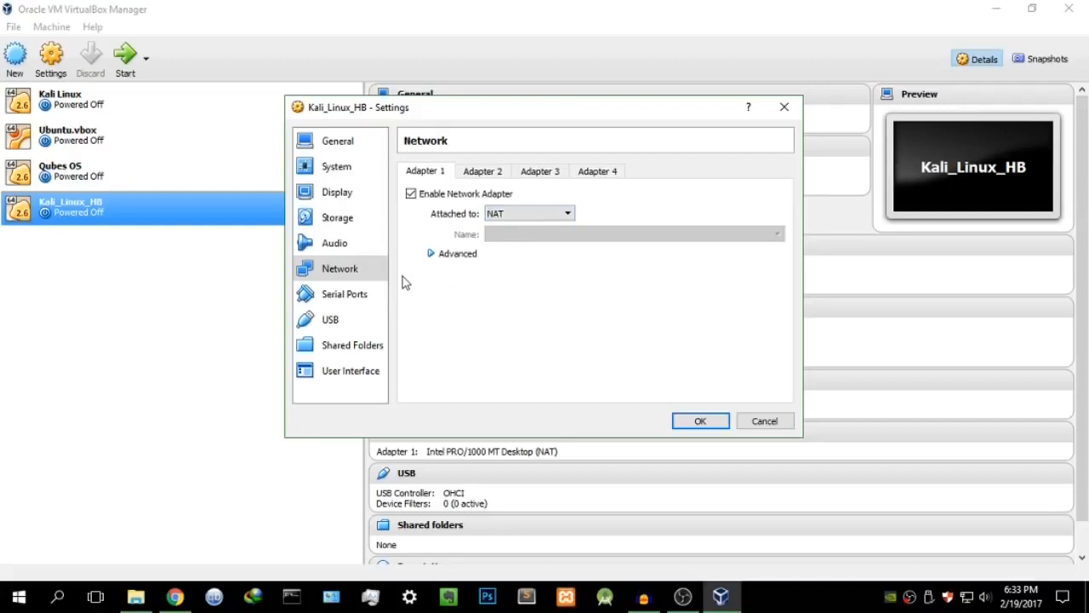
Step: Save the Kali_Linux_HB settings and close the dialog
{"action": "left_click", "coordinate": [337, 141]}
{"action": "left_click_drag", "start_coordinate": [555, 109], "coordinate": [623, 102]}
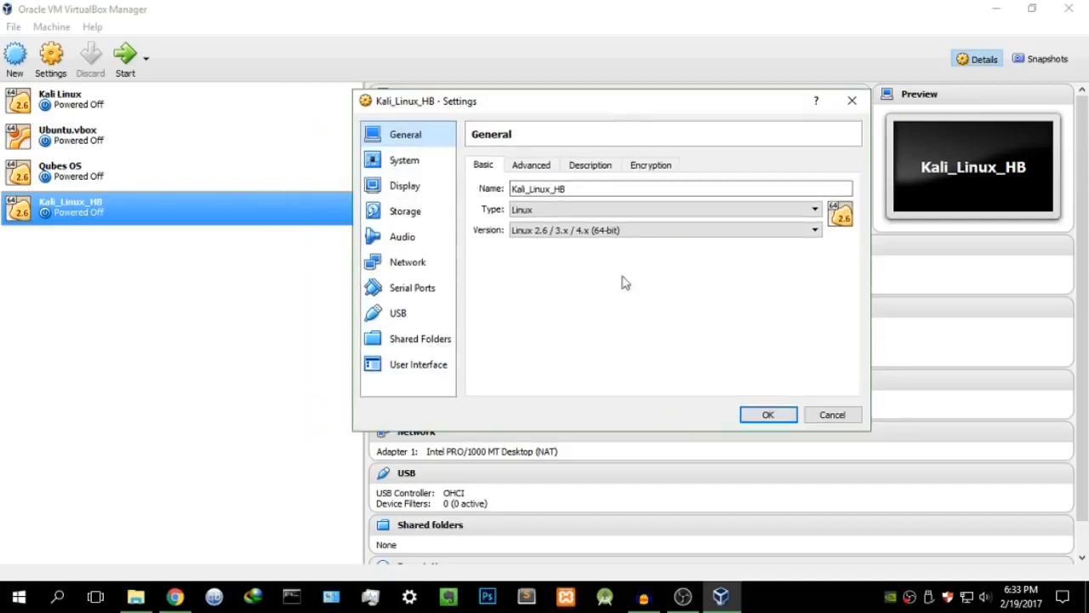
{"action": "left_click", "coordinate": [768, 413]}
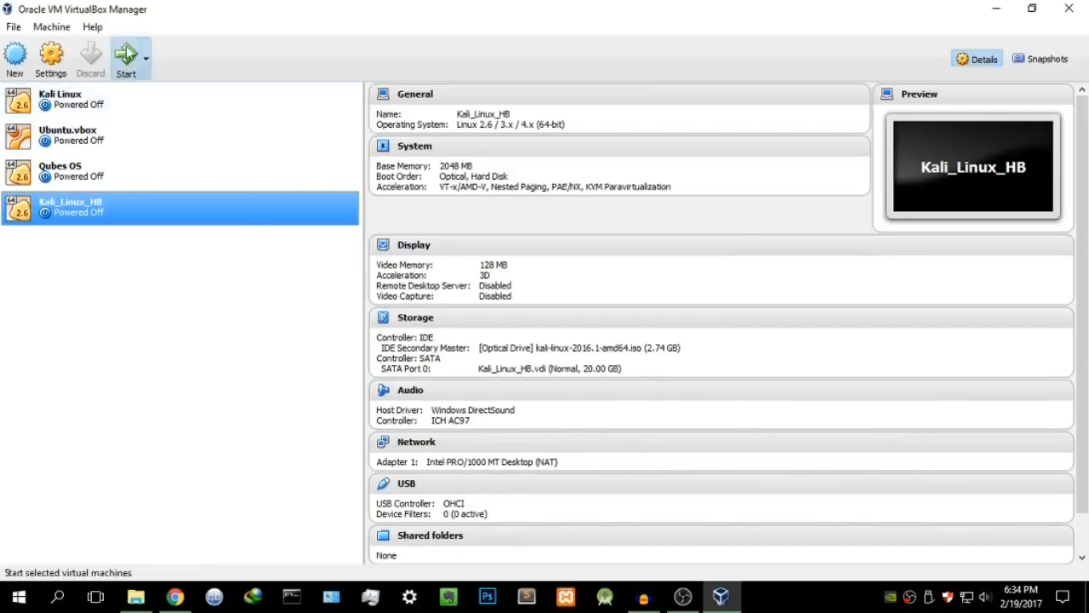
Step: Start the Kali_Linux_HB virtual machine
{"action": "left_click", "coordinate": [125, 55]}
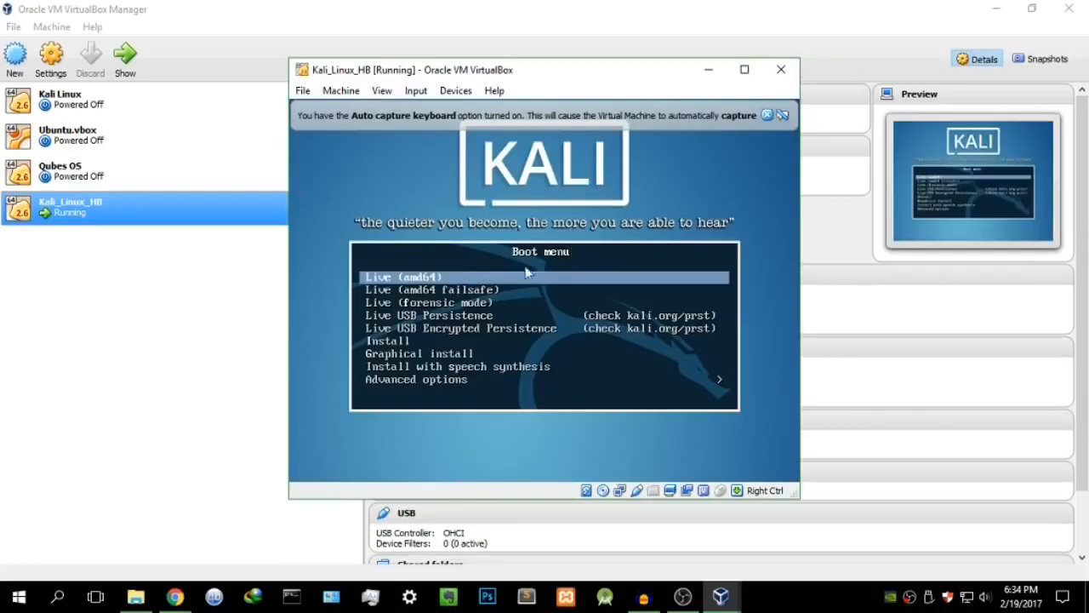
Step: Pick Graphical install from the Kali boot menu and launch it
{"action": "left_click", "coordinate": [767, 115]}
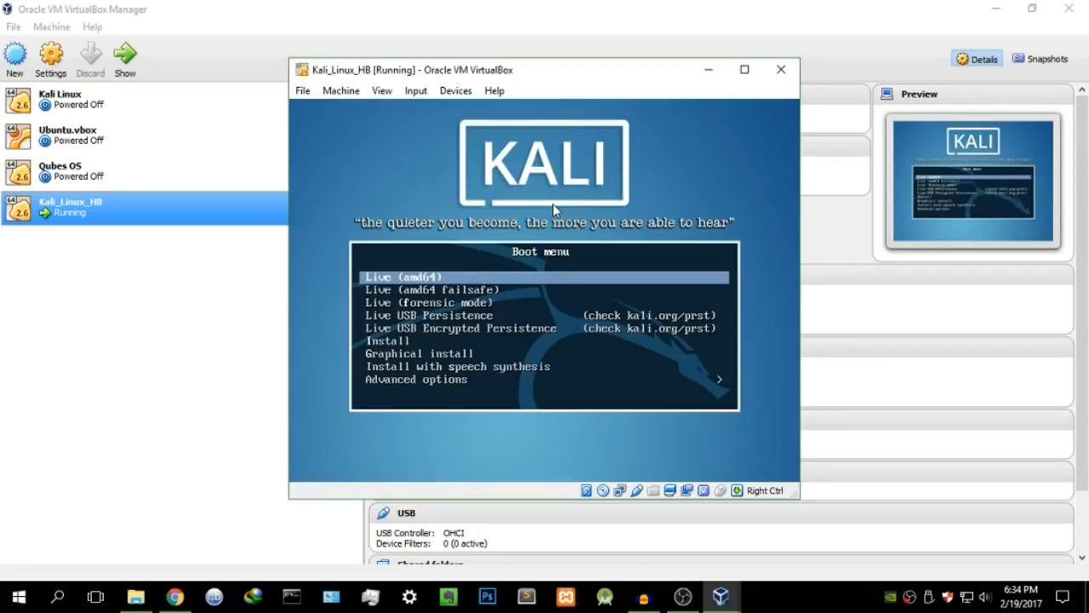
{"action": "key", "text": "Down"}
{"action": "key", "text": "Down"}
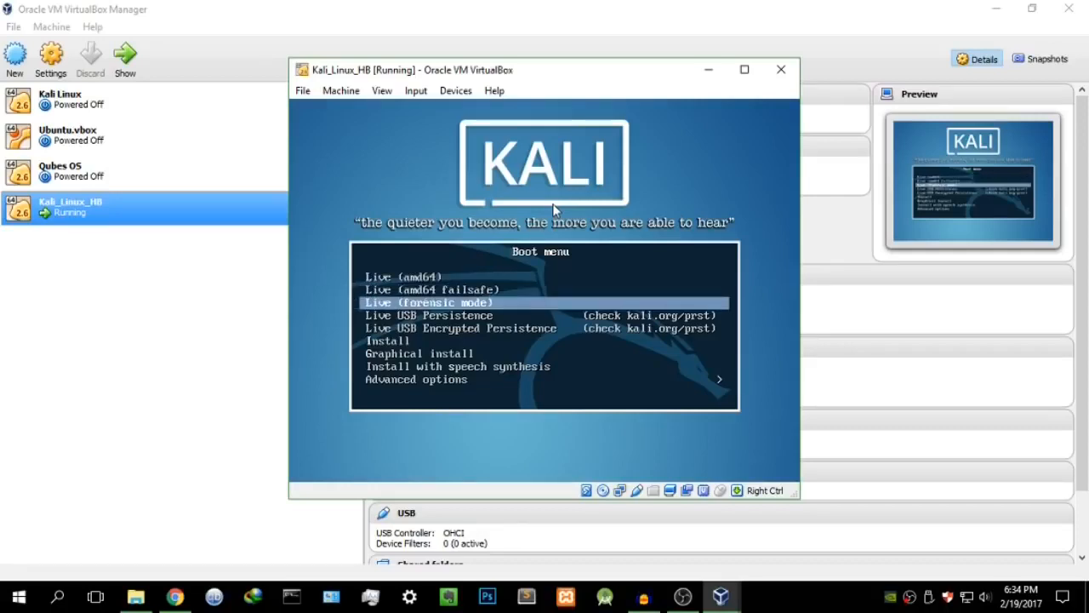
{"action": "key", "text": "Down"}
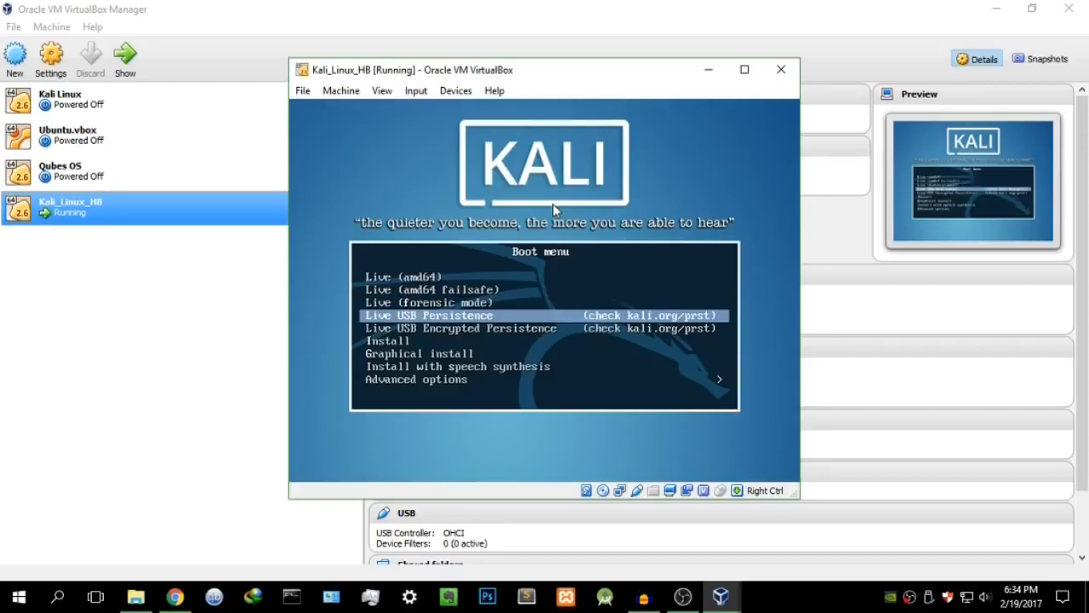
{"action": "key", "text": "Down"}
{"action": "key", "text": "Down"}
{"action": "key", "text": "Down"}
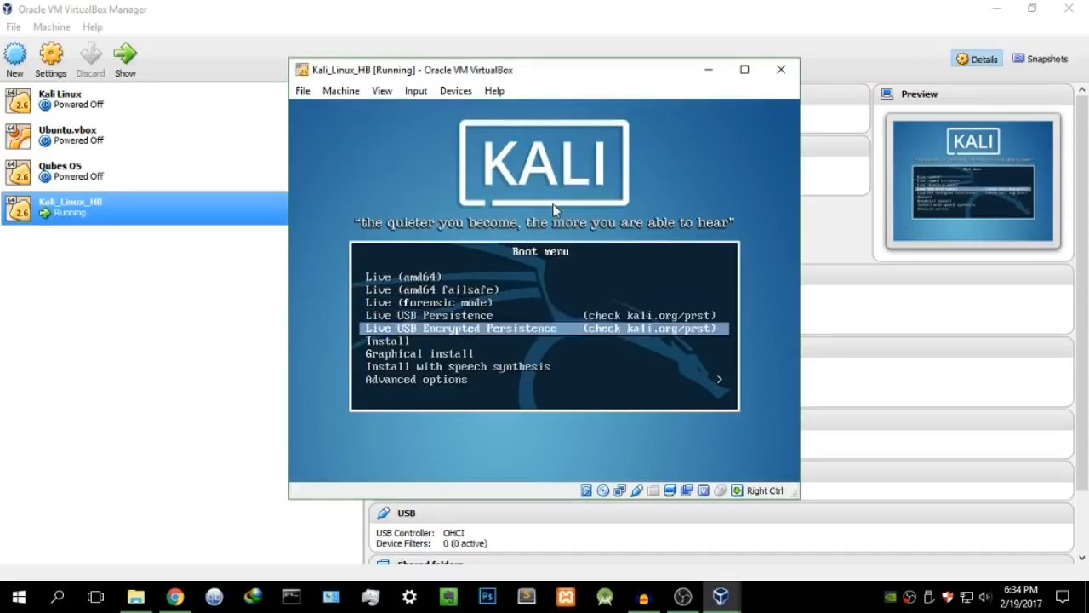
{"action": "key", "text": "Up"}
{"action": "key", "text": "Down"}
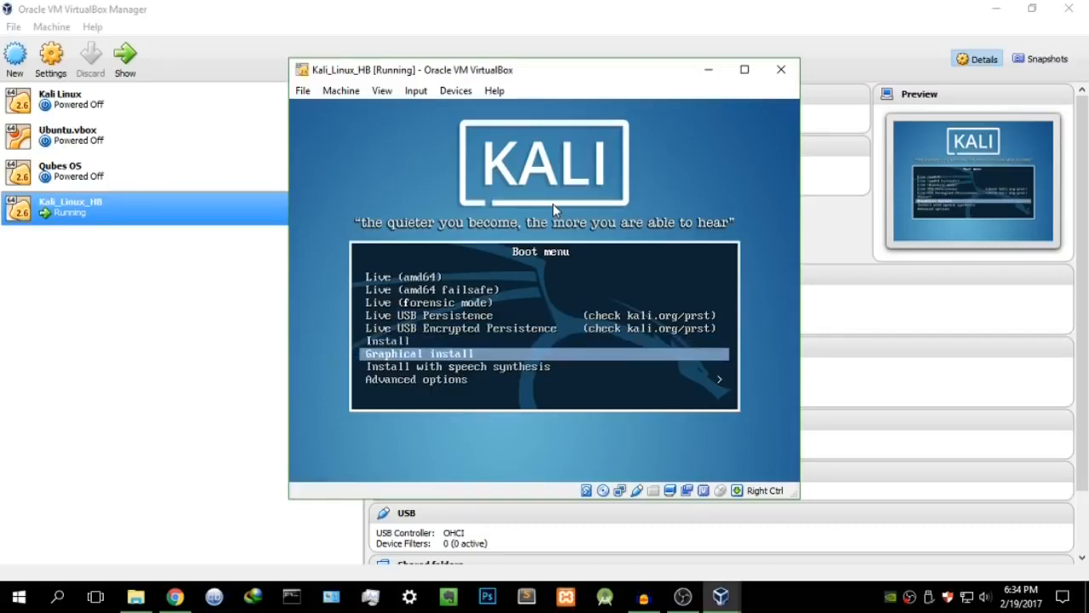
{"action": "key", "text": "Return"}
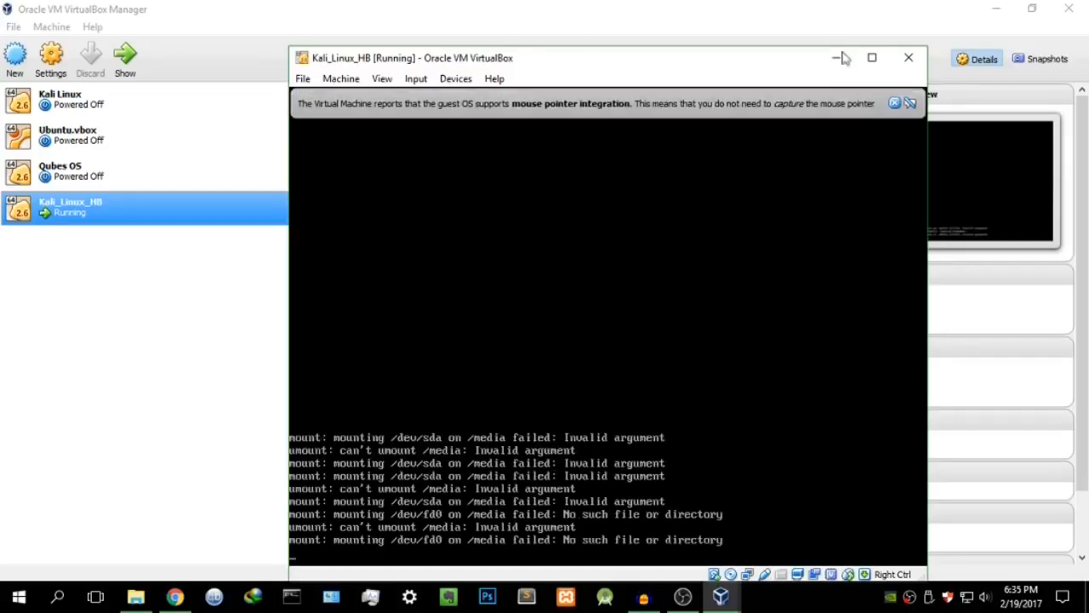
Step: Choose English as the installer language and United Kingdom as the location
{"action": "left_click", "coordinate": [894, 103]}
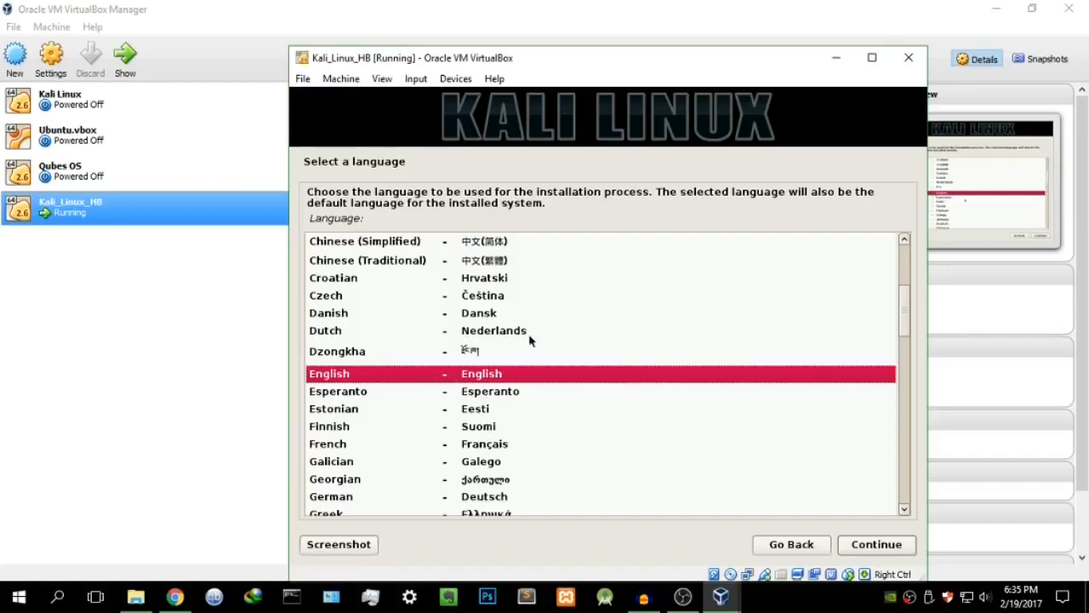
{"action": "left_click_drag", "start_coordinate": [568, 65], "coordinate": [560, 25]}
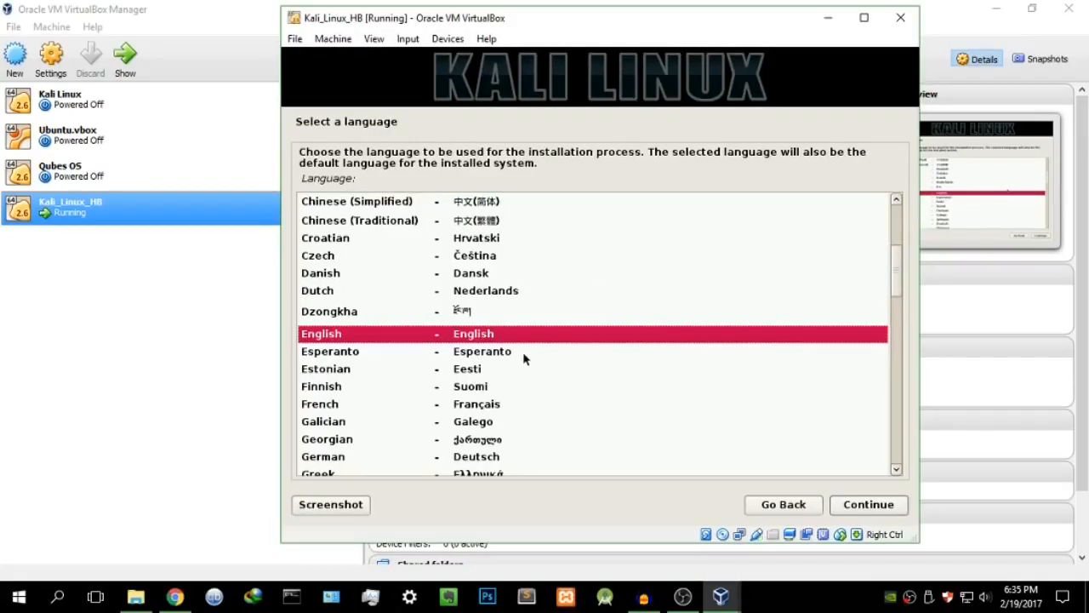
{"action": "left_click", "coordinate": [871, 508]}
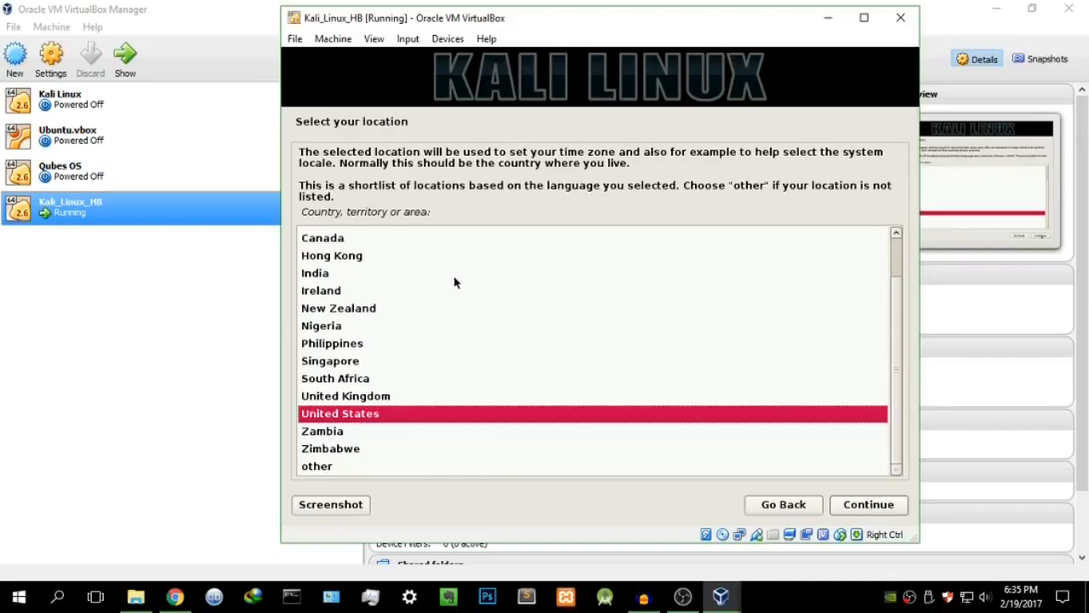
{"action": "left_click", "coordinate": [416, 397]}
{"action": "left_click", "coordinate": [868, 505]}
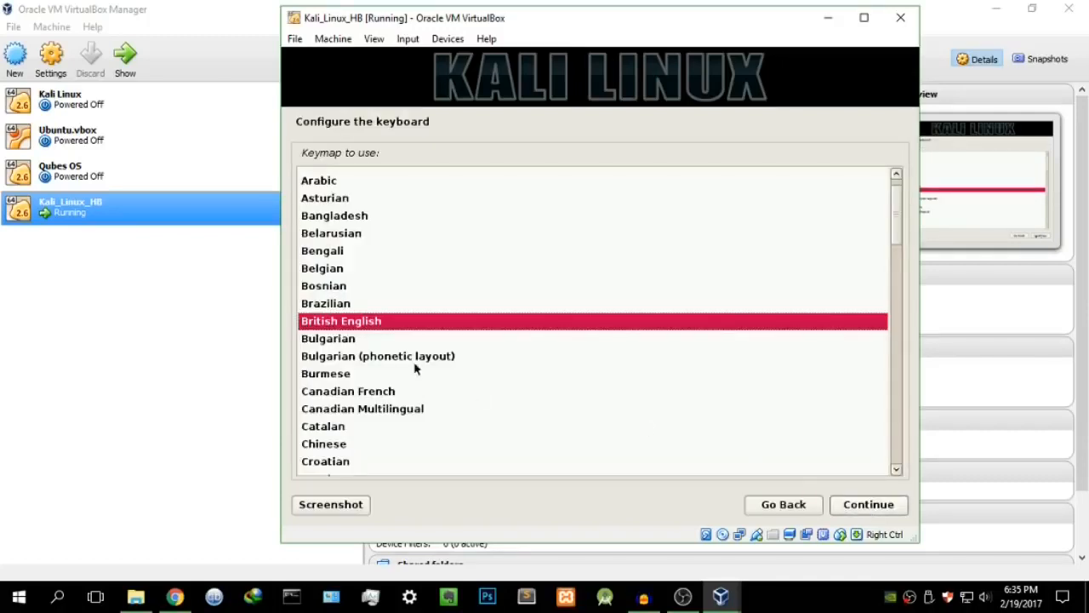
Step: Select the American English keymap and continue
{"action": "scroll", "coordinate": [418, 341], "scroll_direction": "down", "scroll_amount": 2}
{"action": "scroll", "coordinate": [424, 339], "scroll_direction": "up", "scroll_amount": 3}
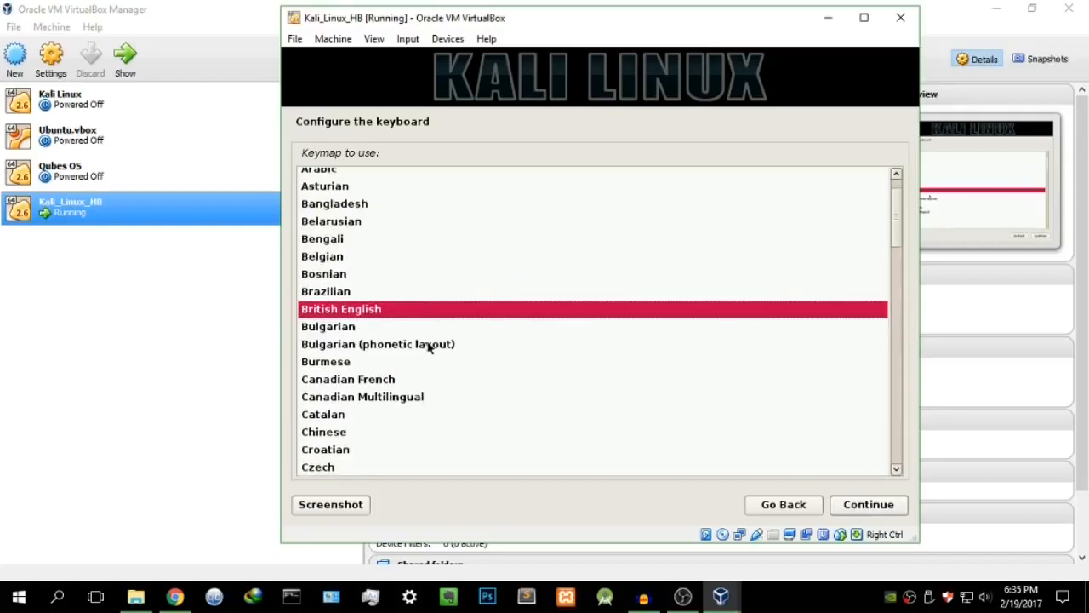
{"action": "scroll", "coordinate": [430, 356], "scroll_direction": "down", "scroll_amount": 4}
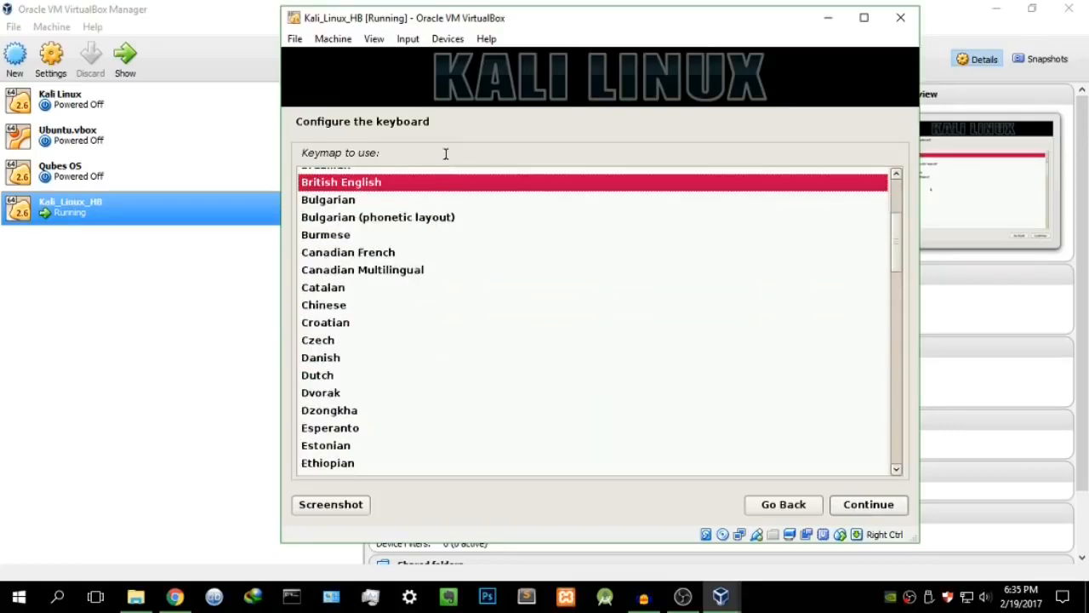
{"action": "scroll", "coordinate": [467, 281], "scroll_direction": "up", "scroll_amount": 2}
{"action": "scroll", "coordinate": [467, 288], "scroll_direction": "up", "scroll_amount": 2}
{"action": "mouse_move", "coordinate": [890, 229]}
{"action": "left_mouse_down"}
{"action": "mouse_move", "coordinate": [917, 469]}
{"action": "mouse_move", "coordinate": [883, 222]}
{"action": "left_mouse_up"}
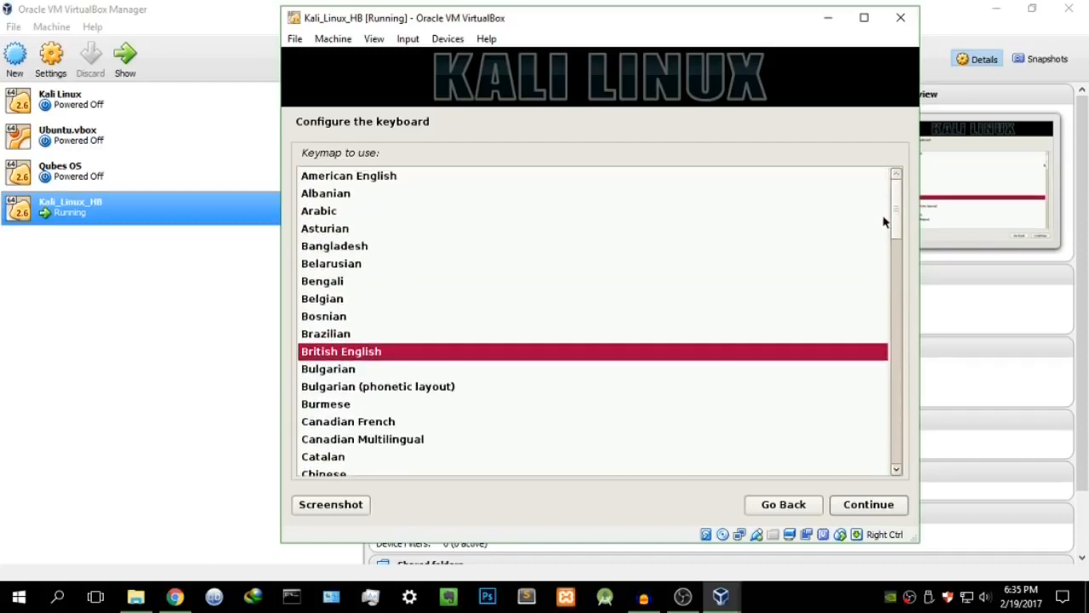
{"action": "left_click", "coordinate": [538, 177]}
{"action": "left_click", "coordinate": [869, 504]}
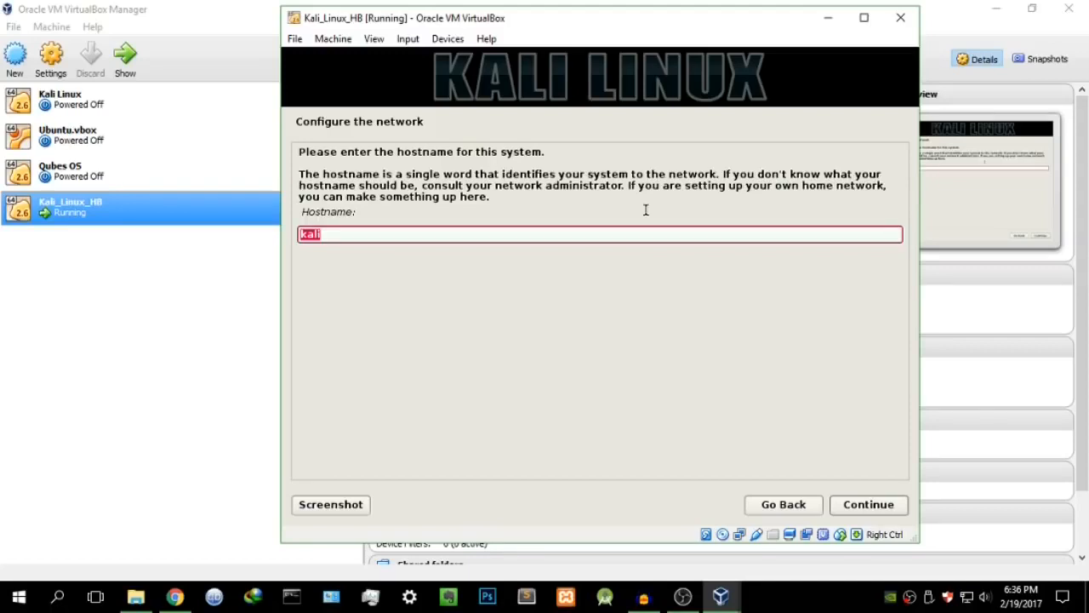
Step: Restore the hostname to kali after trial edits and leave the domain name empty
{"action": "key", "text": "BackSpace"}
{"action": "type", "text": "kalo_"}
{"action": "key", "text": "BackSpace"}
{"action": "key", "text": "BackSpace"}
{"action": "type", "text": "i_HB"}
{"action": "key", "text": "BackSpace"}
{"action": "key", "text": "BackSpace"}
{"action": "type", "text": "alexis"}
{"action": "key", "text": "BackSpace"}
{"action": "key", "text": "BackSpace"}
{"action": "key", "text": "BackSpace"}
{"action": "key", "text": "BackSpace"}
{"action": "key", "text": "BackSpace"}
{"action": "key", "text": "BackSpace"}
{"action": "key", "text": "BackSpace"}
{"action": "left_click", "coordinate": [869, 504]}
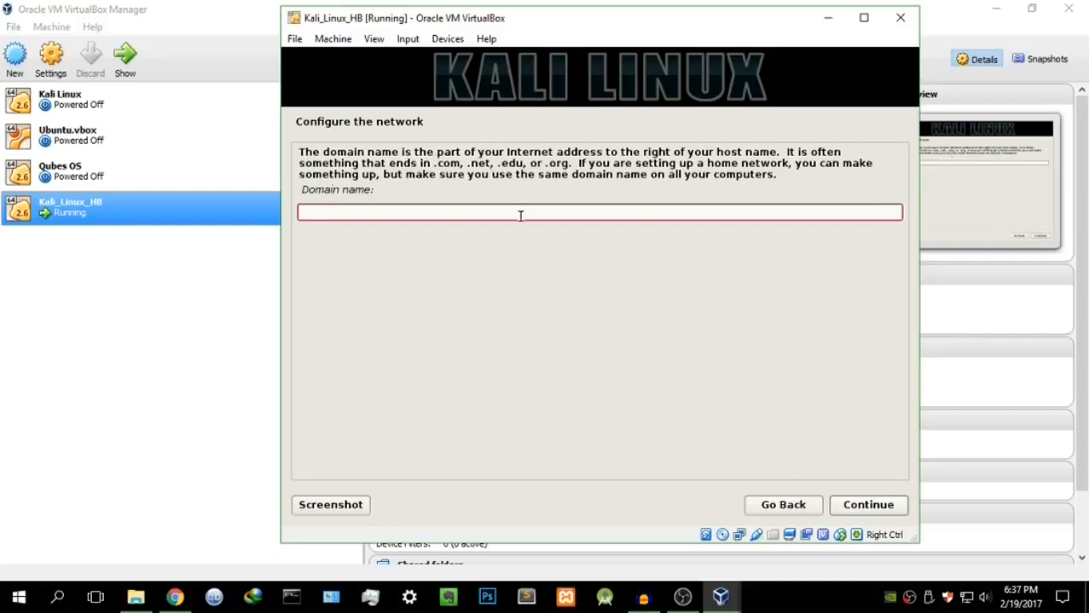
{"action": "left_click", "coordinate": [881, 505]}
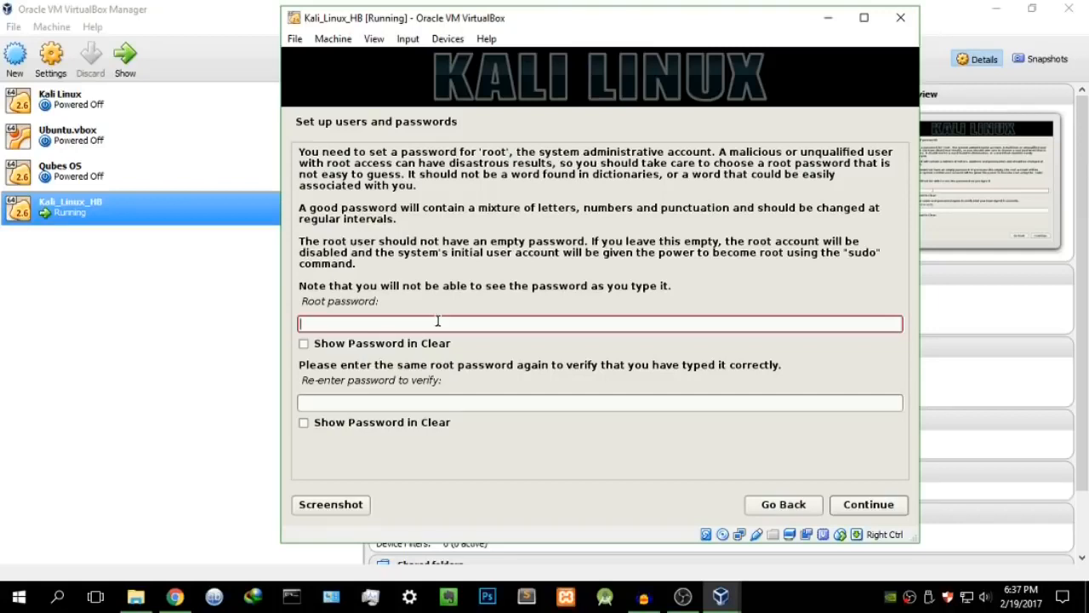
Step: Enter the root password in both fields, check them with Show Password, and continue
{"action": "type", "text": "*******"}
{"action": "left_click", "coordinate": [540, 402]}
{"action": "type", "text": "*******"}
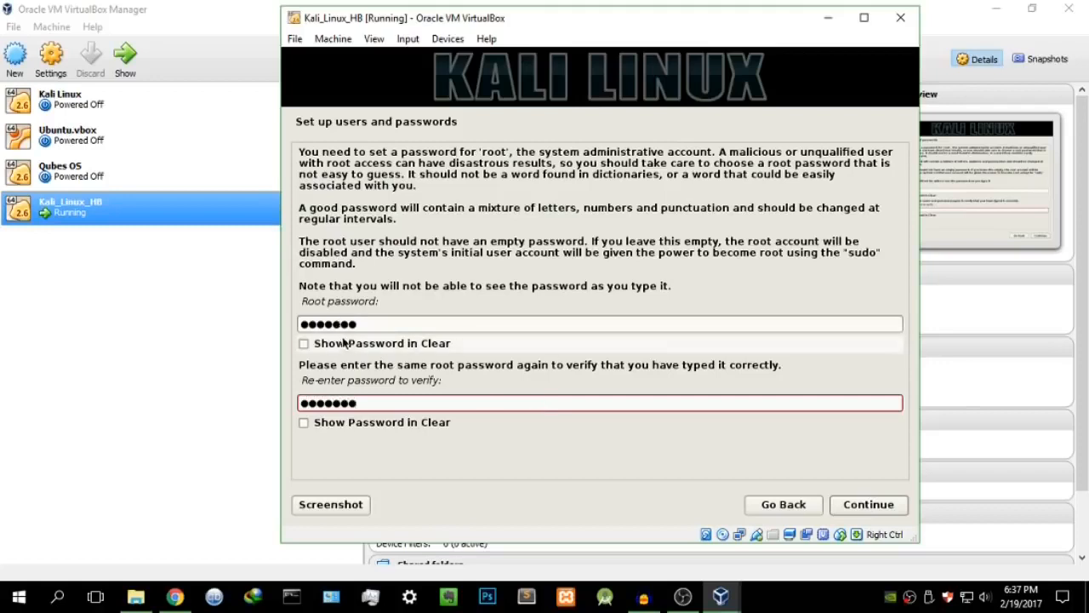
{"action": "left_click", "coordinate": [305, 344]}
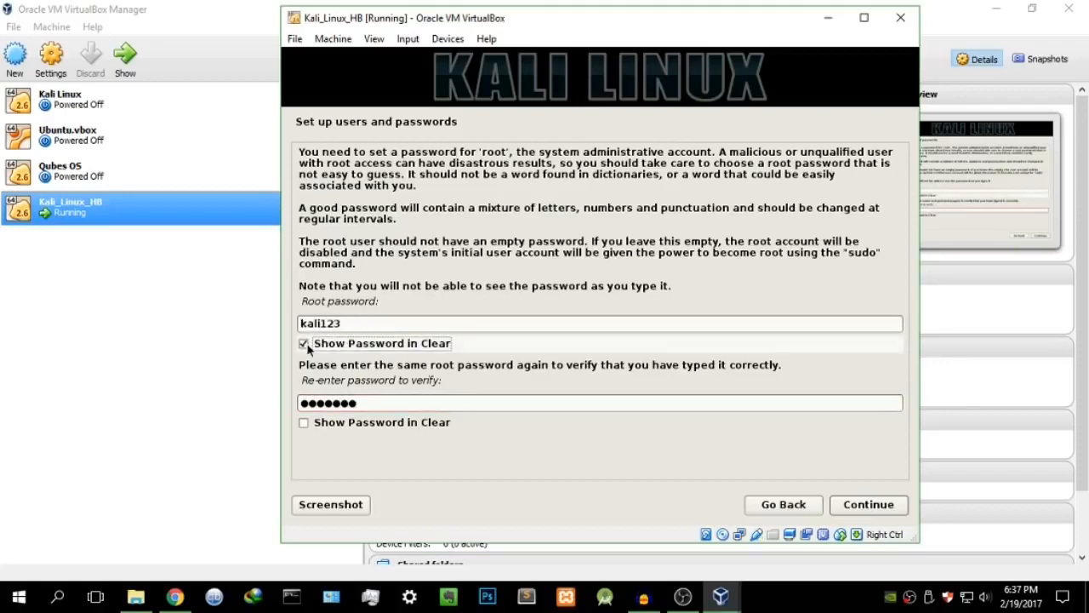
{"action": "left_click", "coordinate": [304, 343]}
{"action": "left_click", "coordinate": [304, 423]}
{"action": "left_click", "coordinate": [305, 423]}
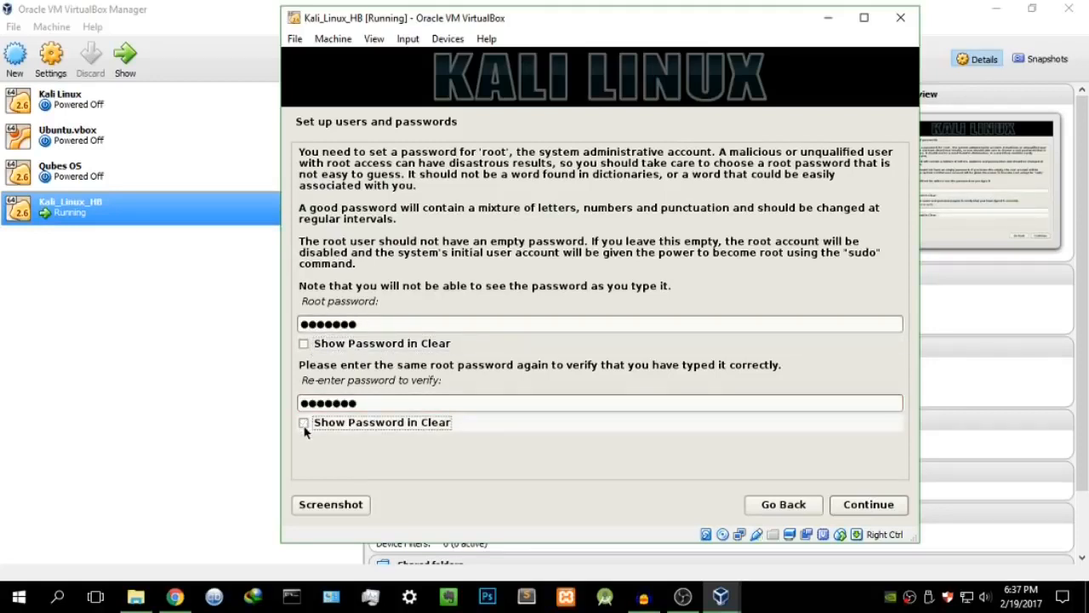
{"action": "left_click", "coordinate": [861, 506]}
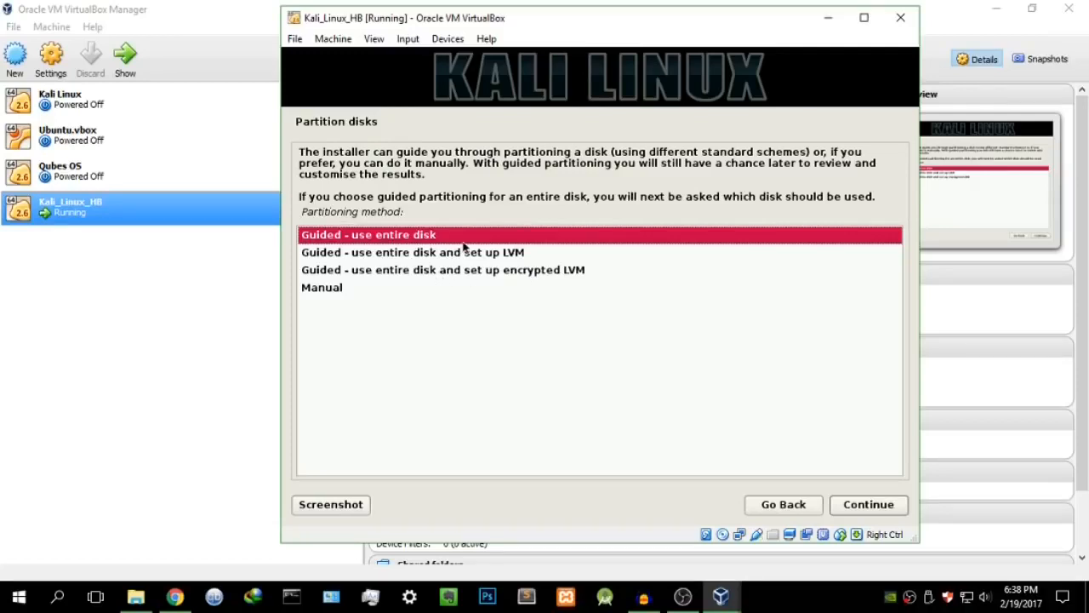
Step: Guided-partition the entire 21.5 GB virtual disk with all files in one partition, then write the changes
{"action": "left_click", "coordinate": [885, 507]}
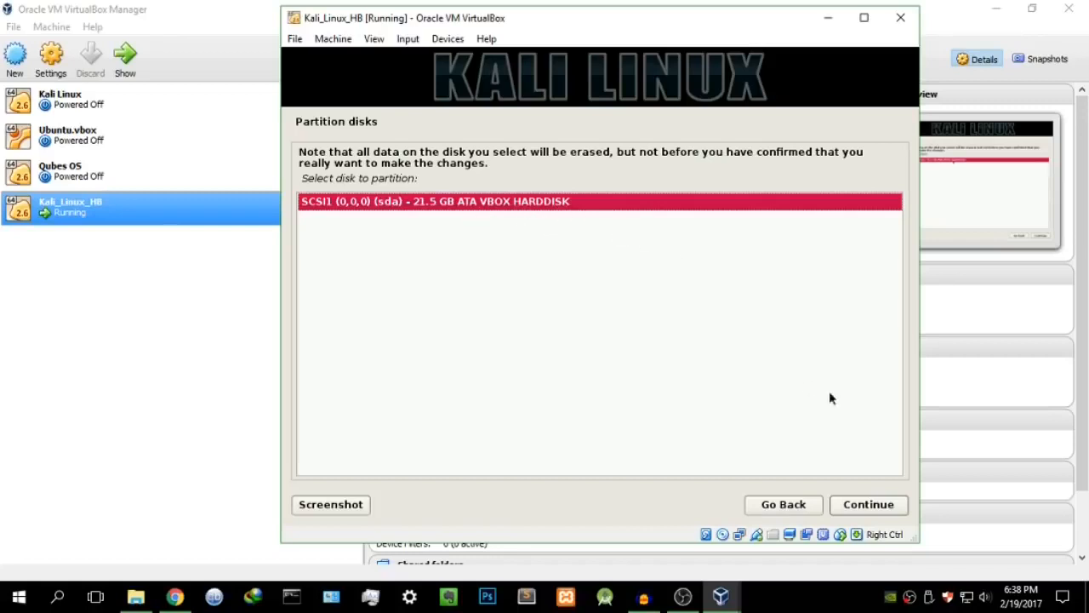
{"action": "left_click", "coordinate": [859, 507]}
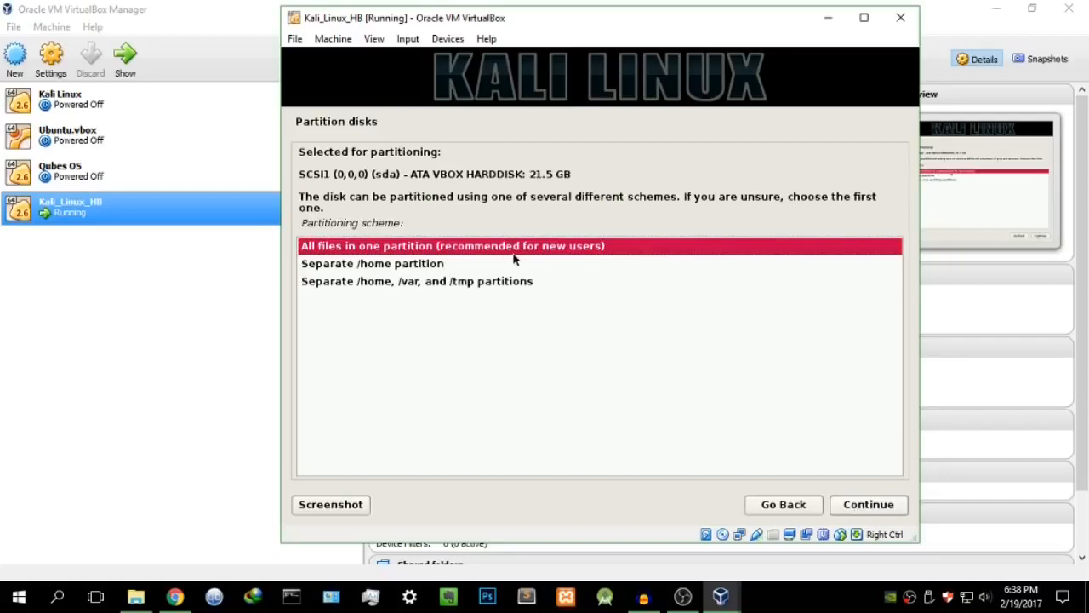
{"action": "left_click", "coordinate": [889, 509]}
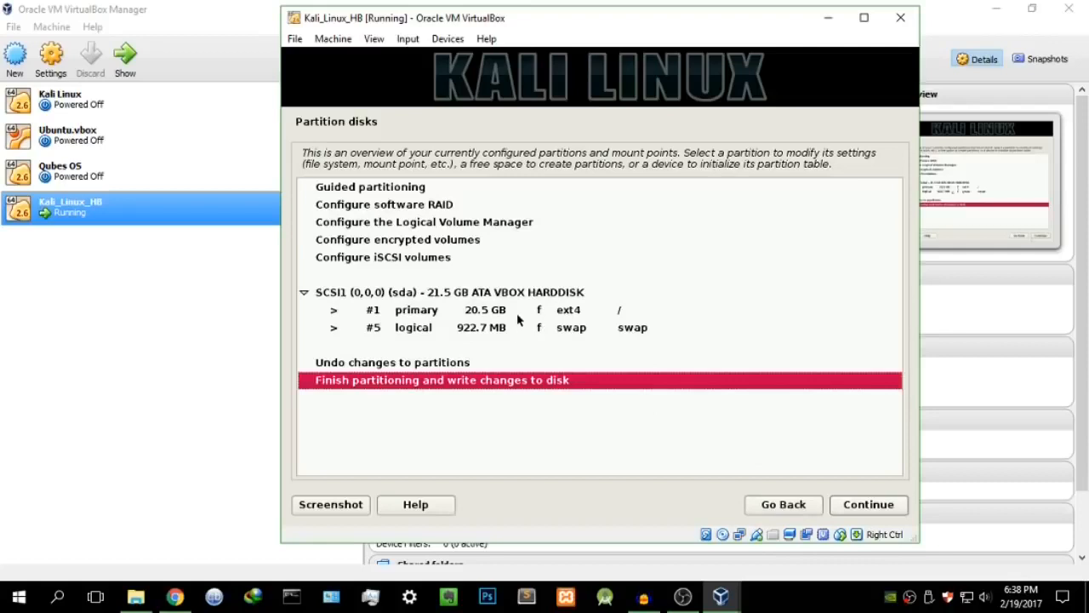
{"action": "left_click", "coordinate": [857, 505]}
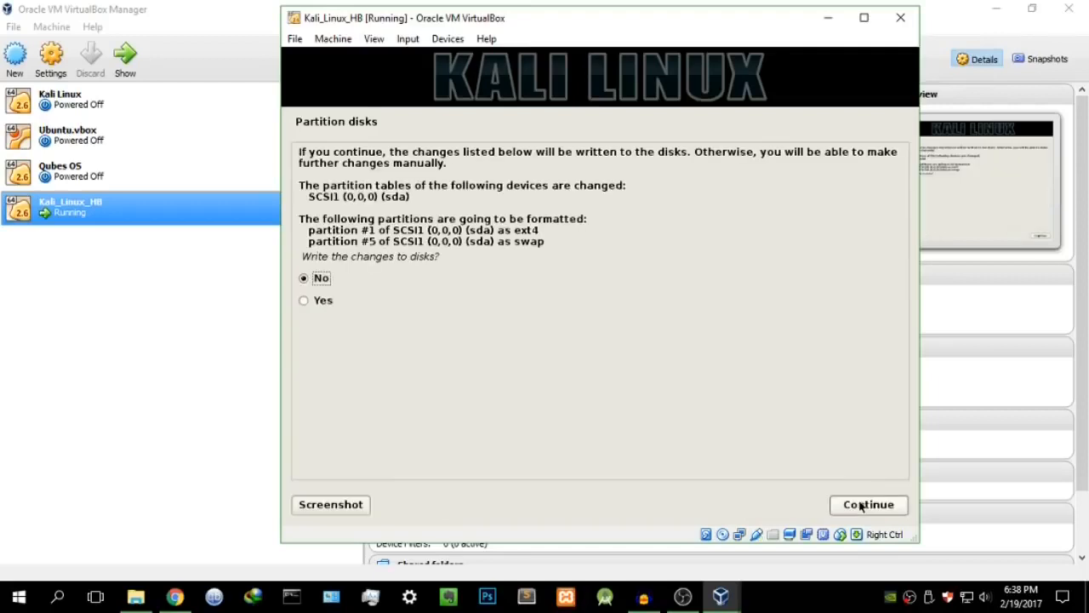
{"action": "left_click", "coordinate": [304, 300]}
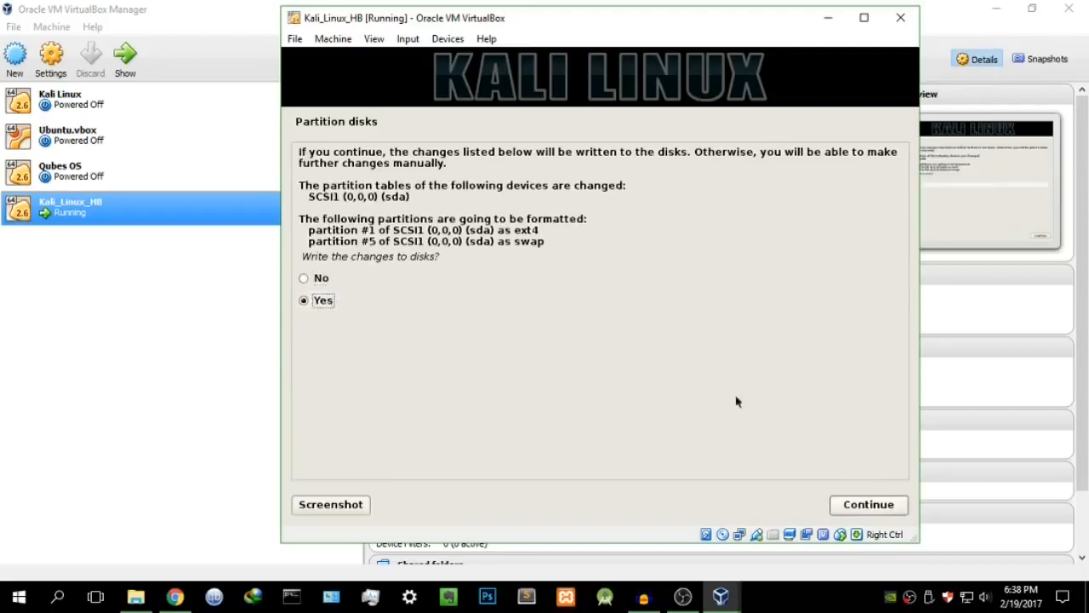
{"action": "left_click", "coordinate": [875, 504]}
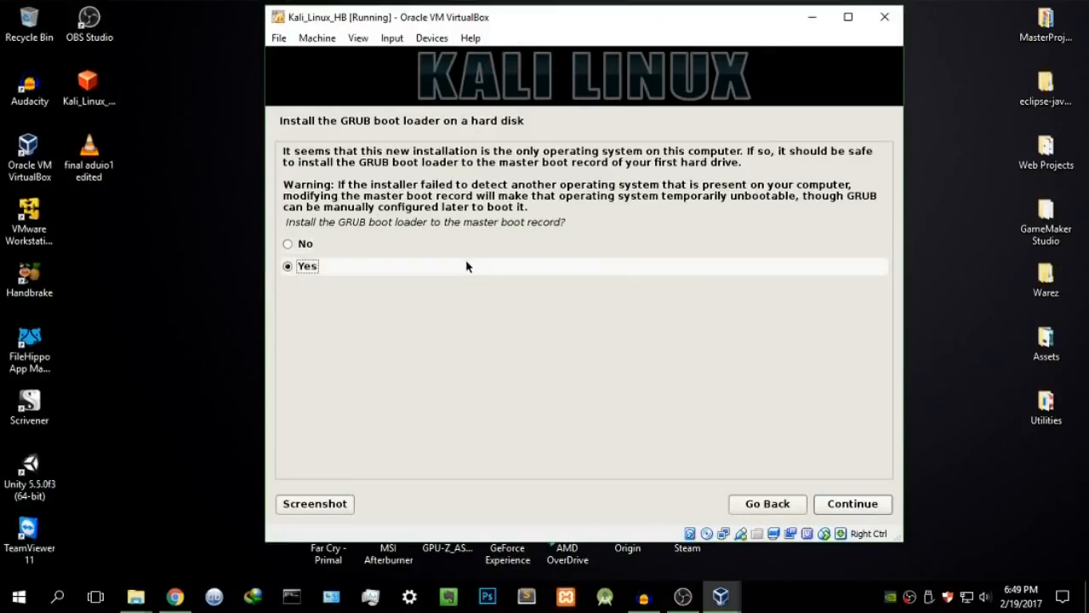
Step: Install GRUB to the master boot record on /dev/sda and finish the Kali installation
{"action": "left_click", "coordinate": [858, 505]}
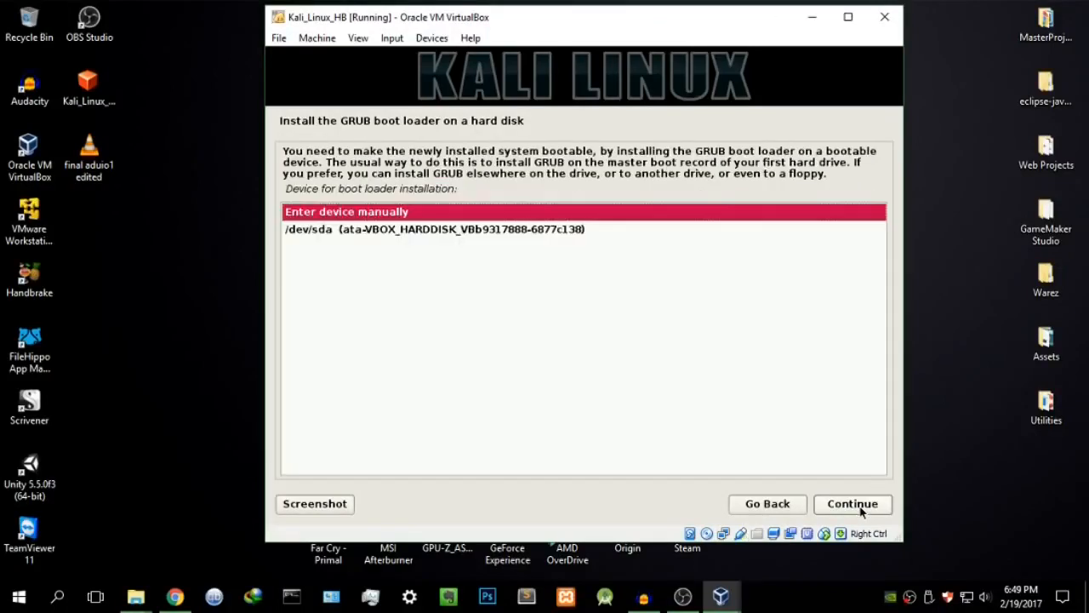
{"action": "left_click", "coordinate": [567, 229]}
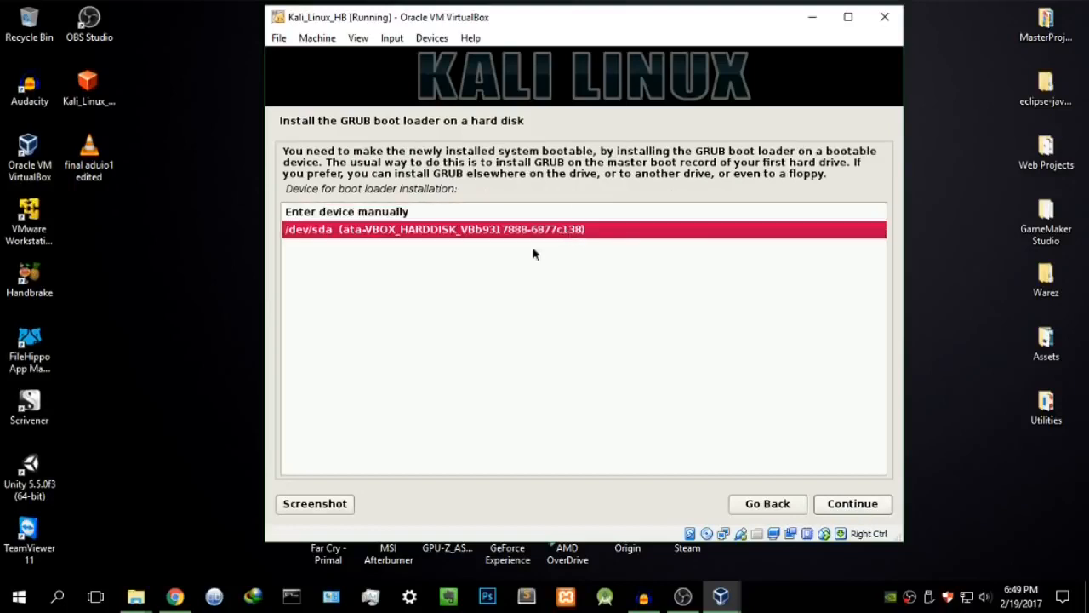
{"action": "left_click", "coordinate": [847, 506]}
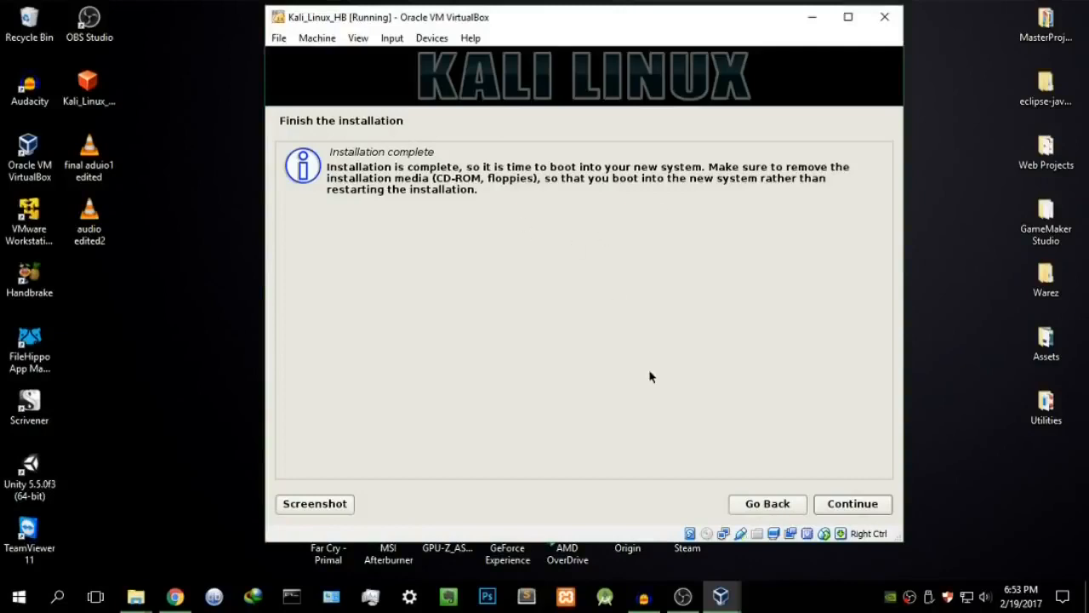
{"action": "left_click", "coordinate": [848, 511]}
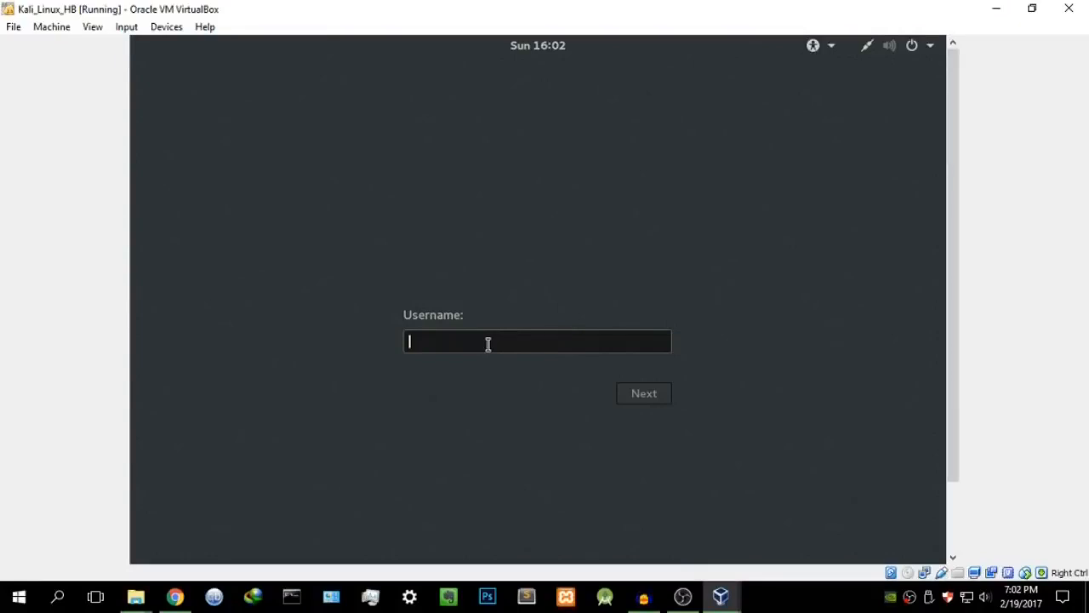
Step: Attempt to sign in with username kali and a password, which fails
{"action": "type", "text": "kali"}
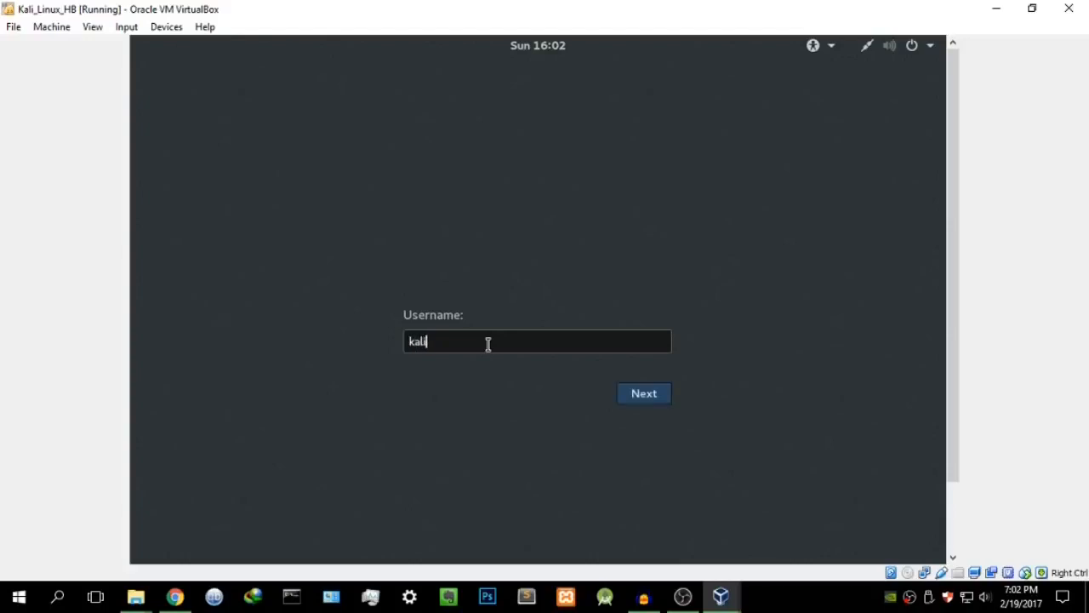
{"action": "key", "text": "Return"}
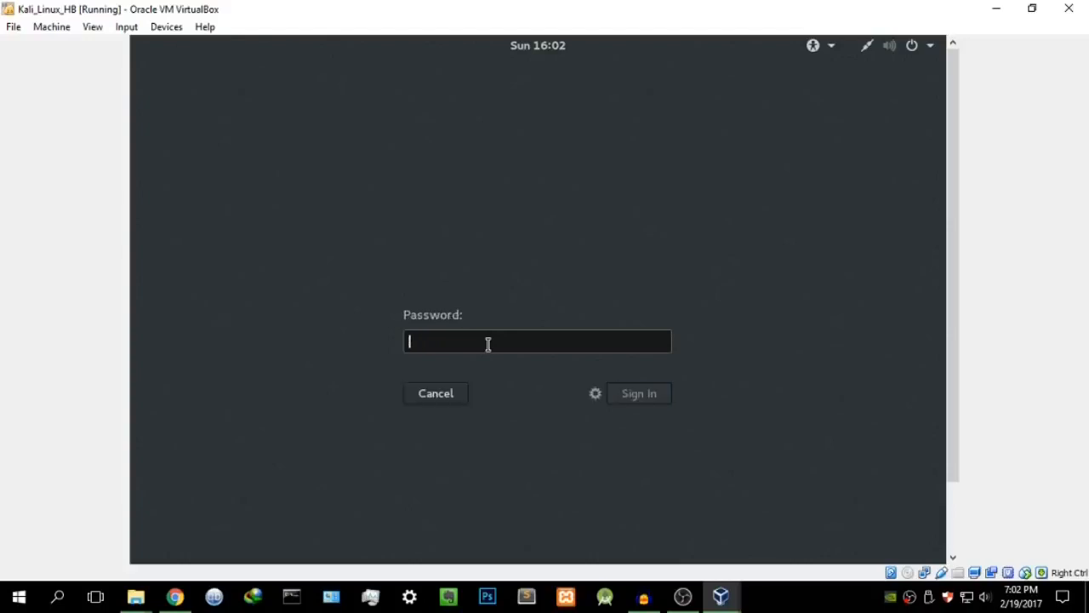
{"action": "type", "text": "t••••••"}
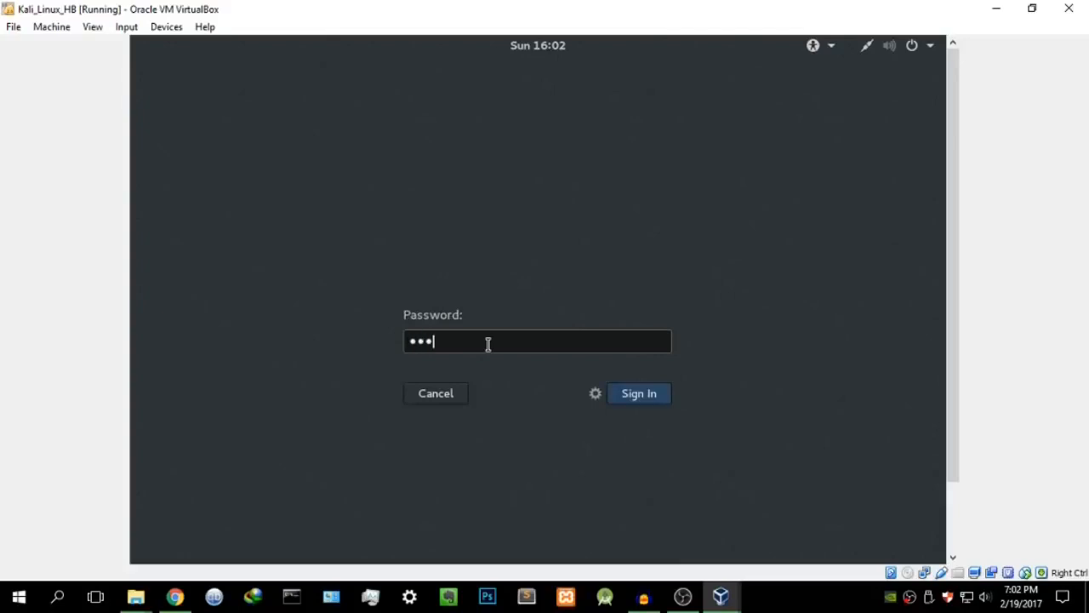
{"action": "key", "text": "Return"}
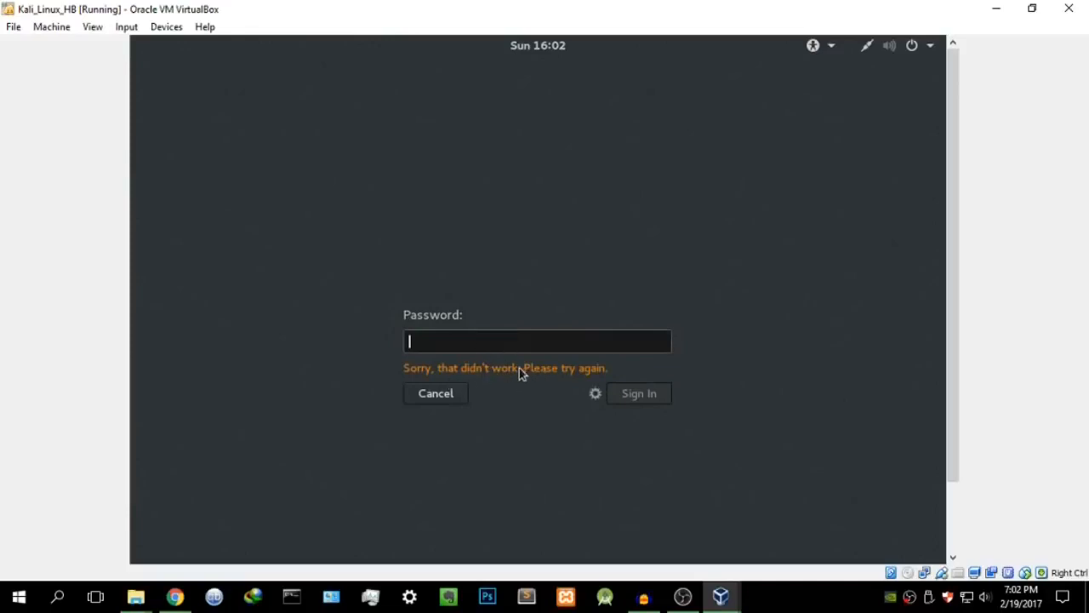
Step: Cancel the failed login and sign in as root with the root password
{"action": "left_click", "coordinate": [458, 393]}
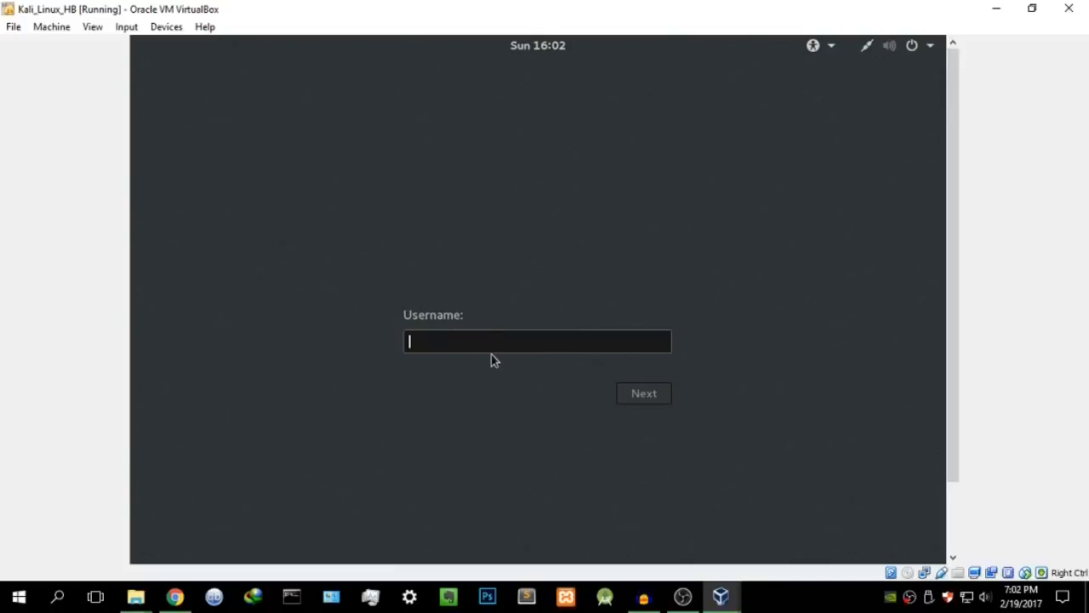
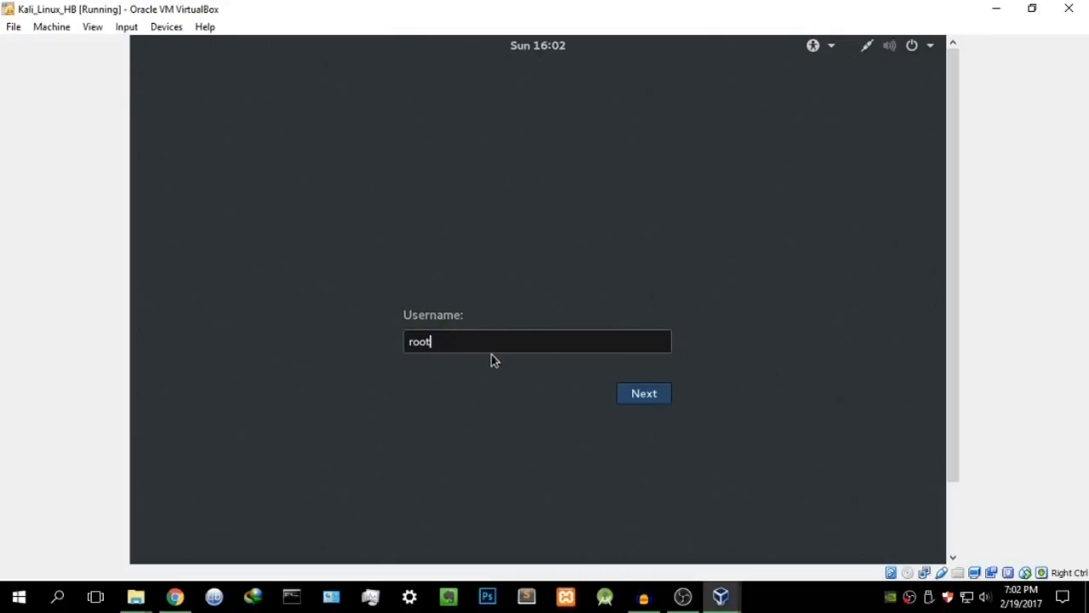
{"action": "key", "text": "Return"}
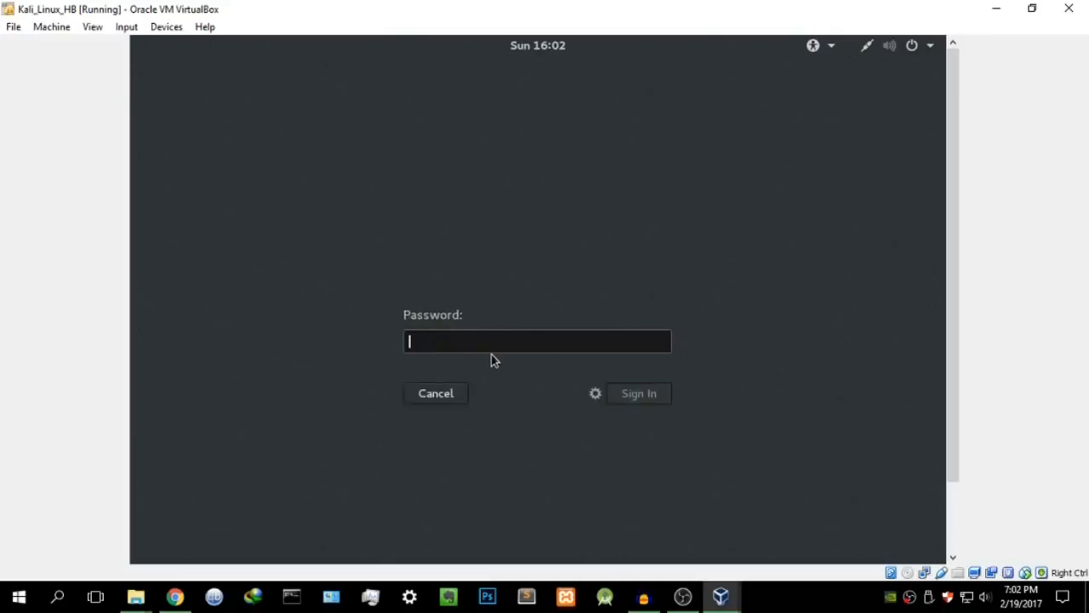
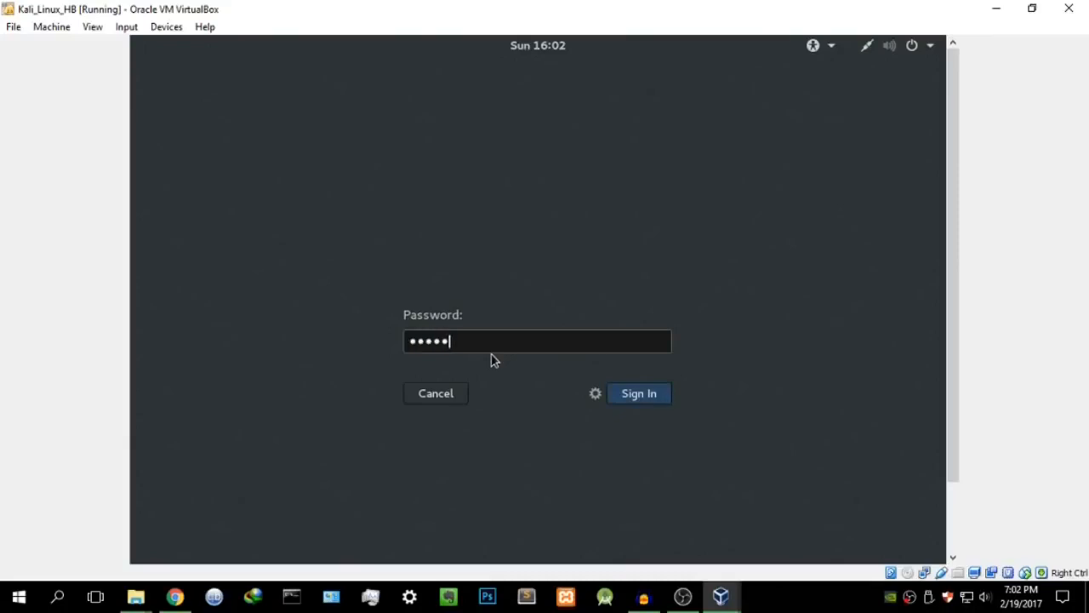
{"action": "key", "text": "Return"}
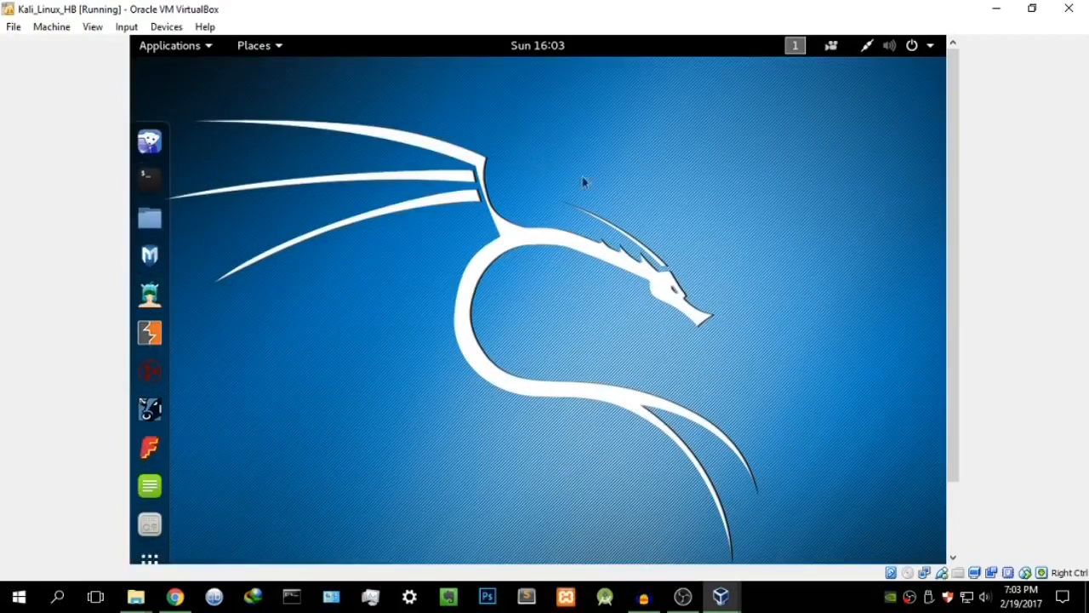
Step: Let the Kali GNOME desktop finish loading for the root session
{"action": "mouse_move", "coordinate": [957, 121]}
{"action": "left_mouse_down"}
{"action": "mouse_move", "coordinate": [948, 222]}
{"action": "mouse_move", "coordinate": [939, 126]}
{"action": "left_mouse_up"}
{"action": "mouse_move", "coordinate": [643, 601]}
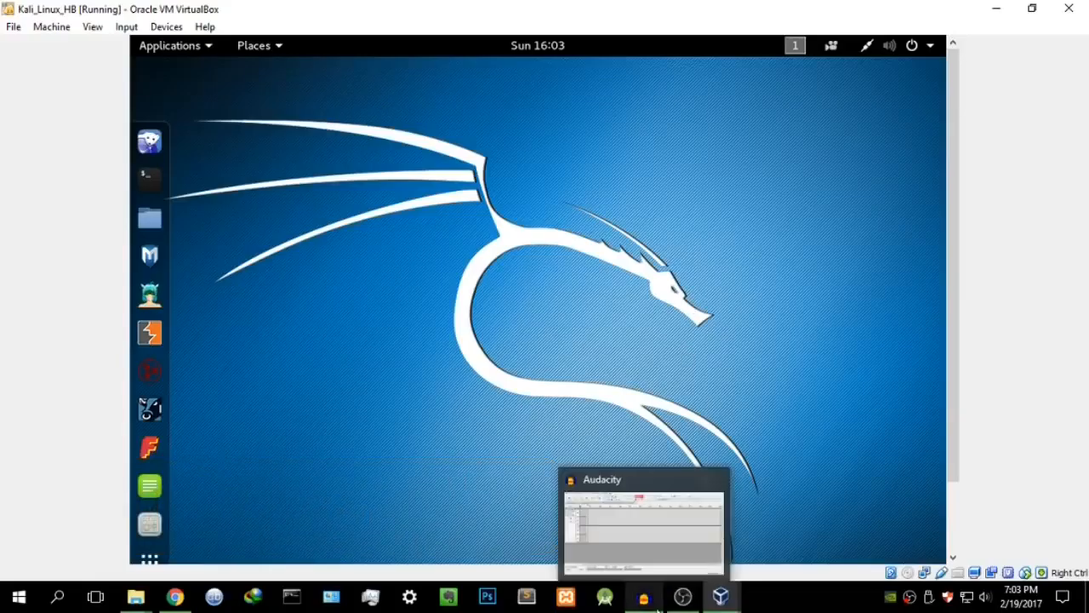